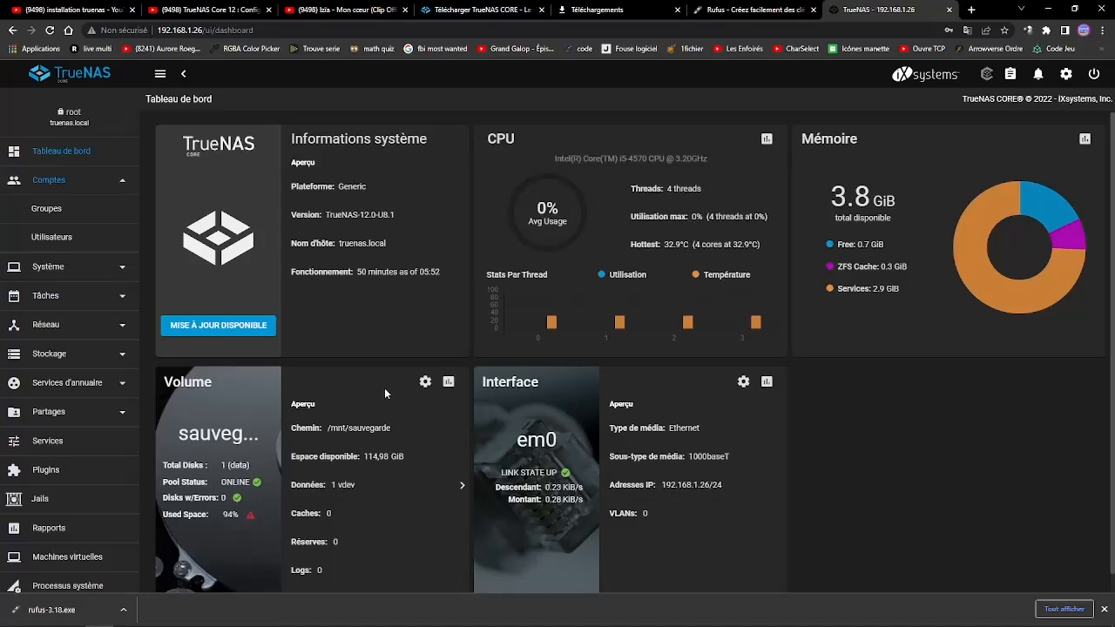
Open the Plugins page and switch the browsed plugin collection to Community
click(65, 477)
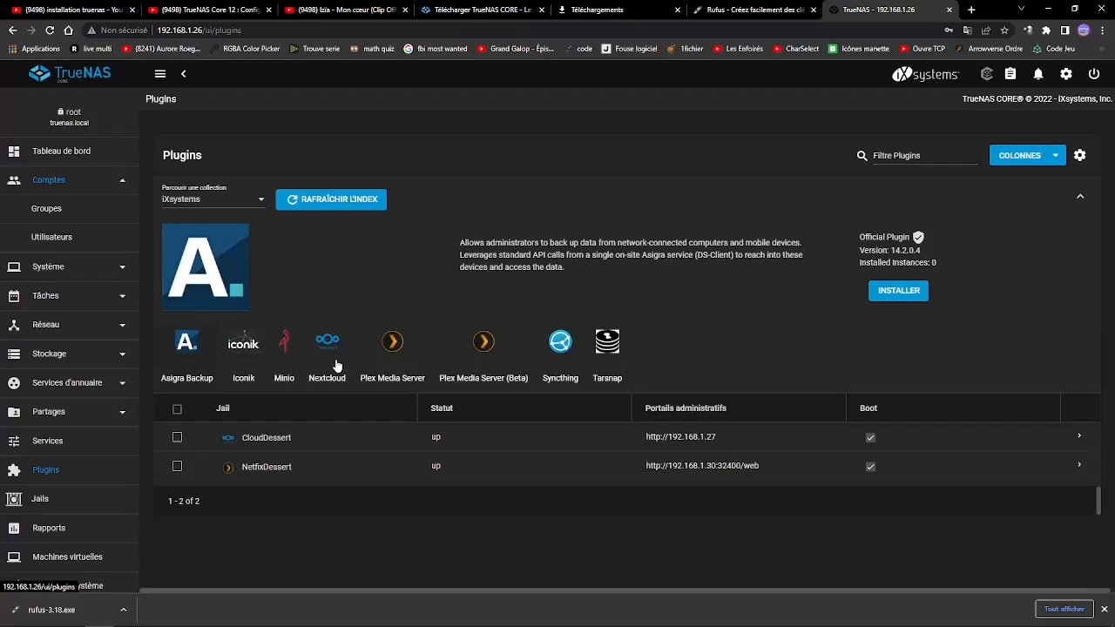
click(224, 200)
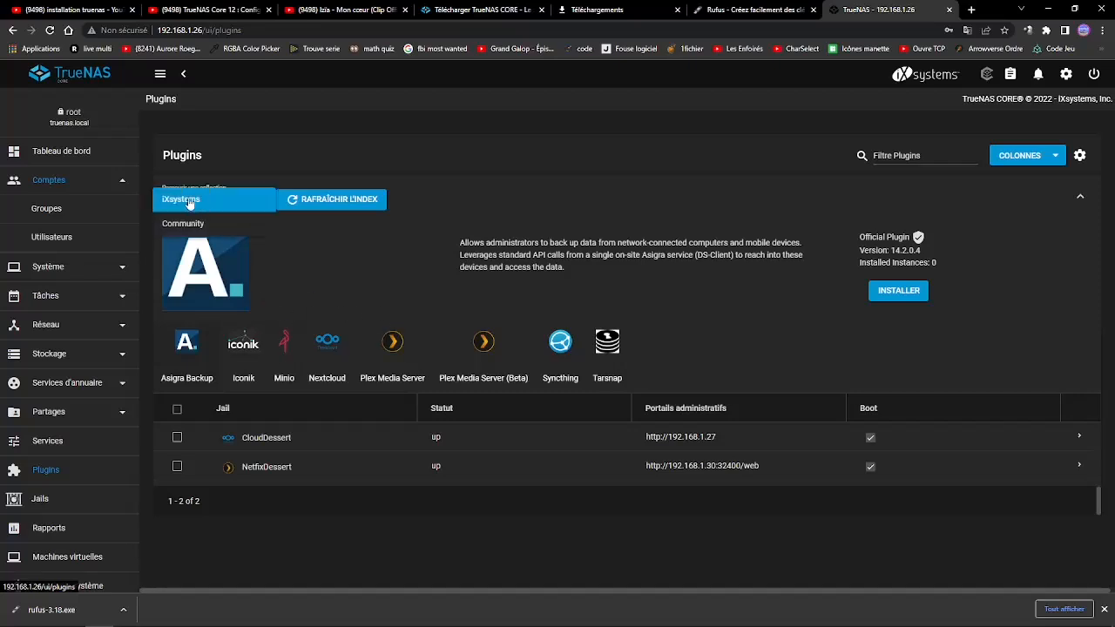
click(179, 224)
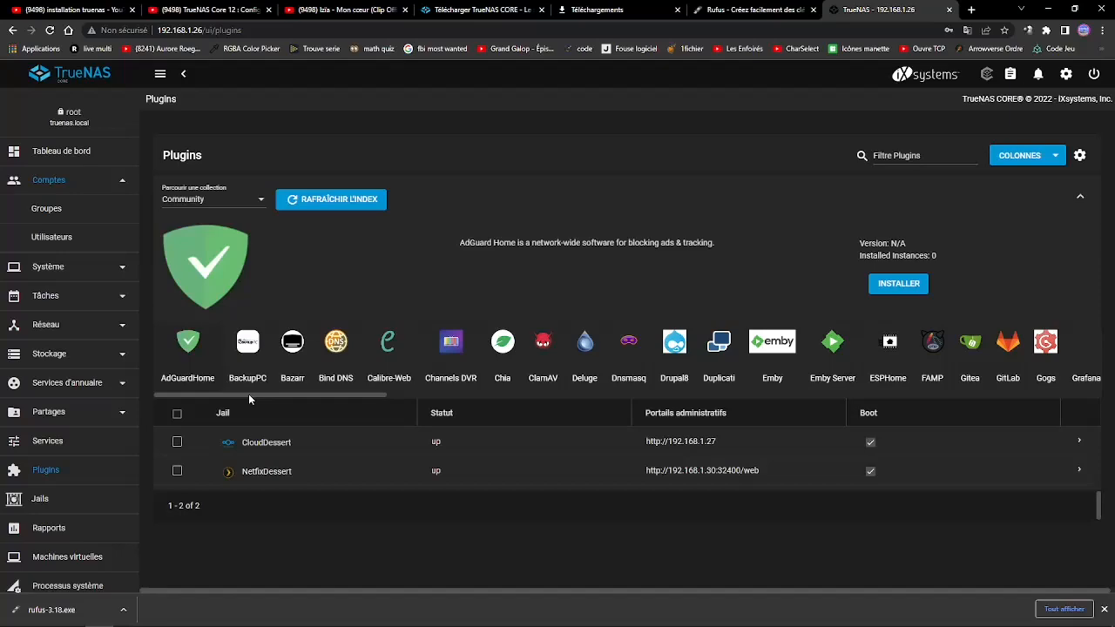
Look through the whole row of Community plugins, from AdGuardHome to Z-Wave JS to MQTT, and return to its start
drag(246, 394, 164, 408)
drag(259, 394, 340, 394)
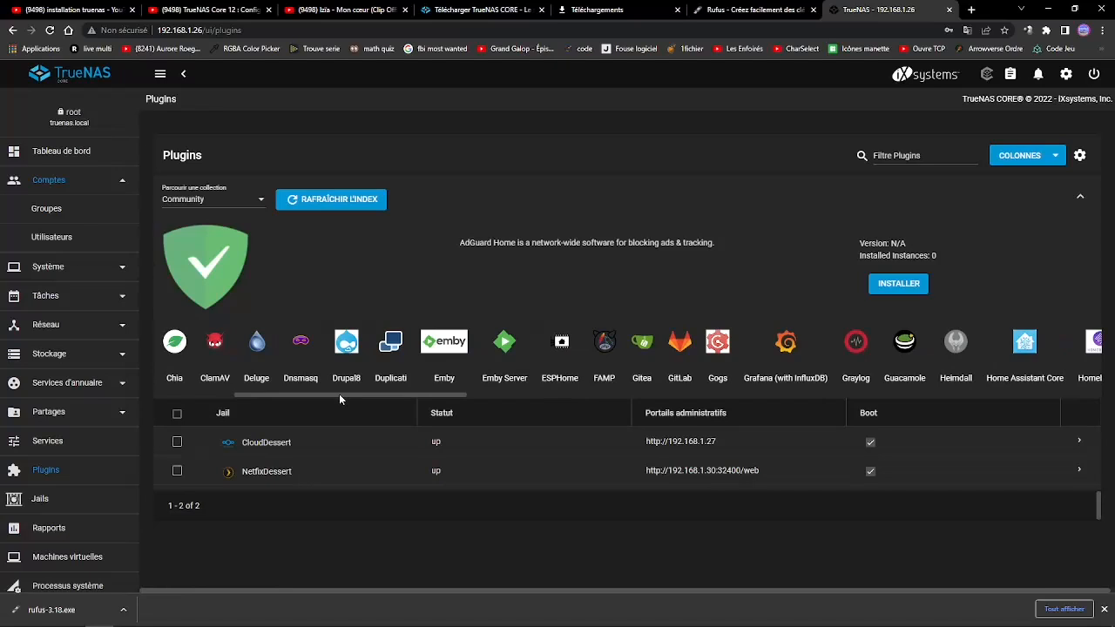
drag(339, 393, 360, 394)
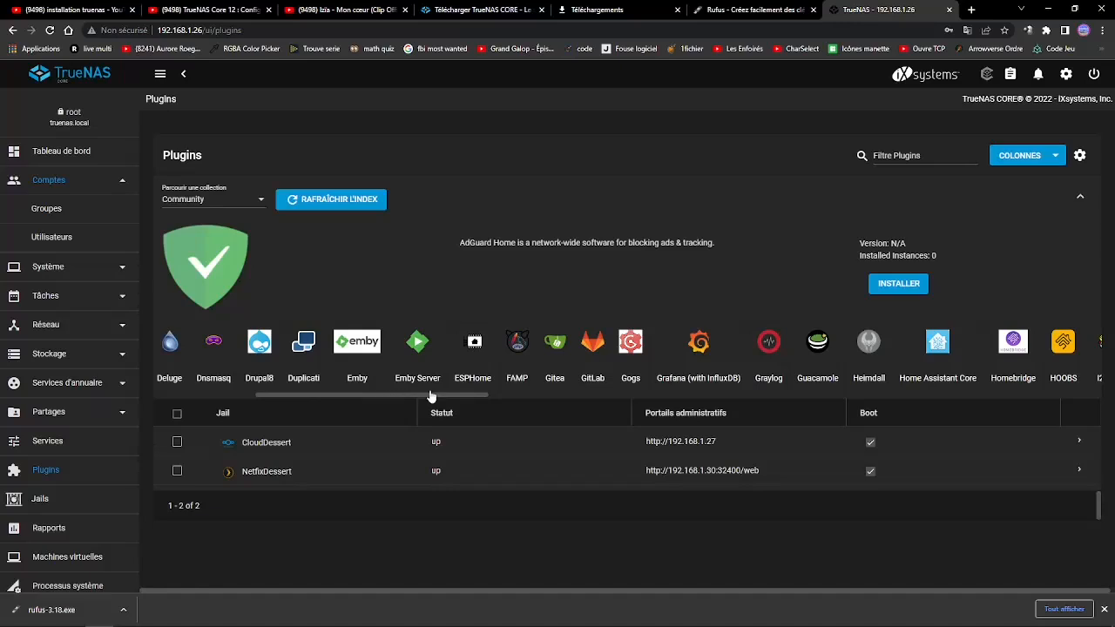
drag(367, 398, 607, 416)
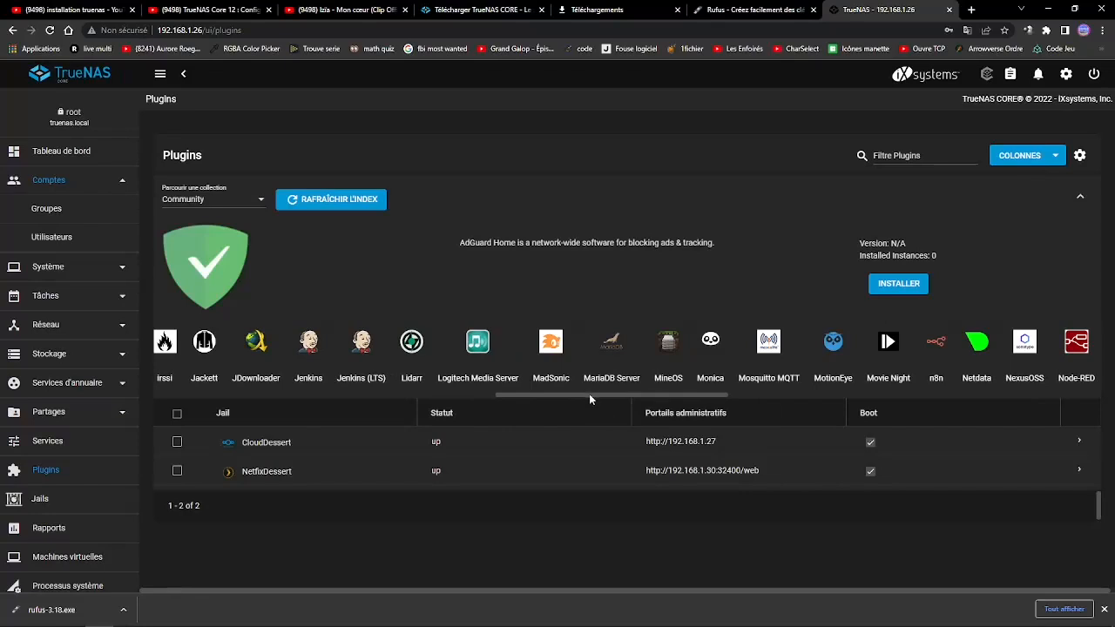
drag(588, 393, 618, 405)
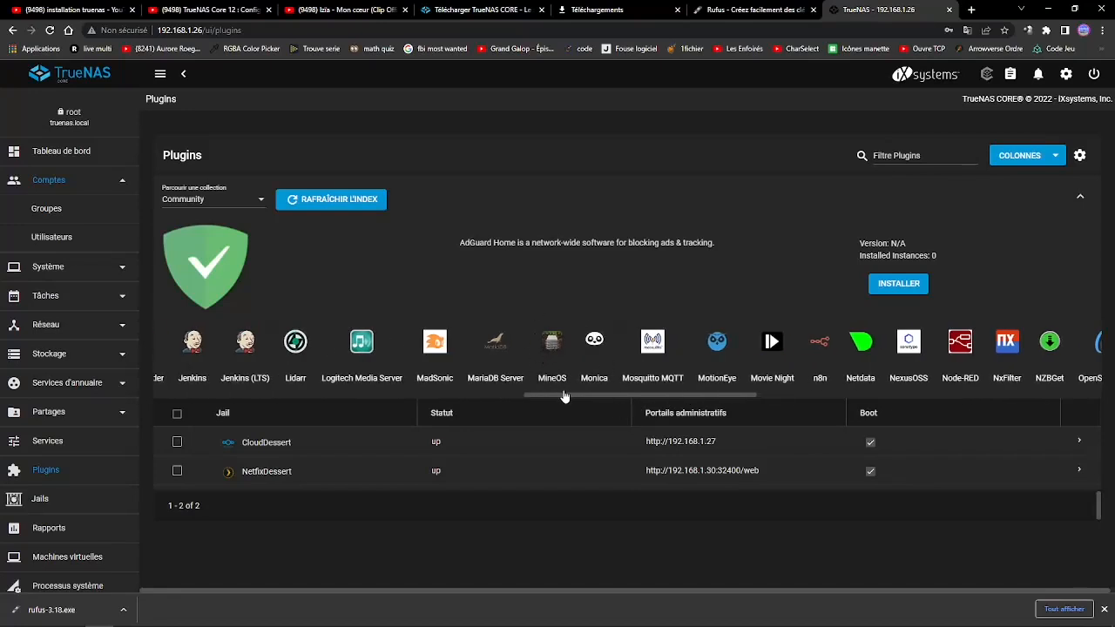
drag(564, 394, 951, 383)
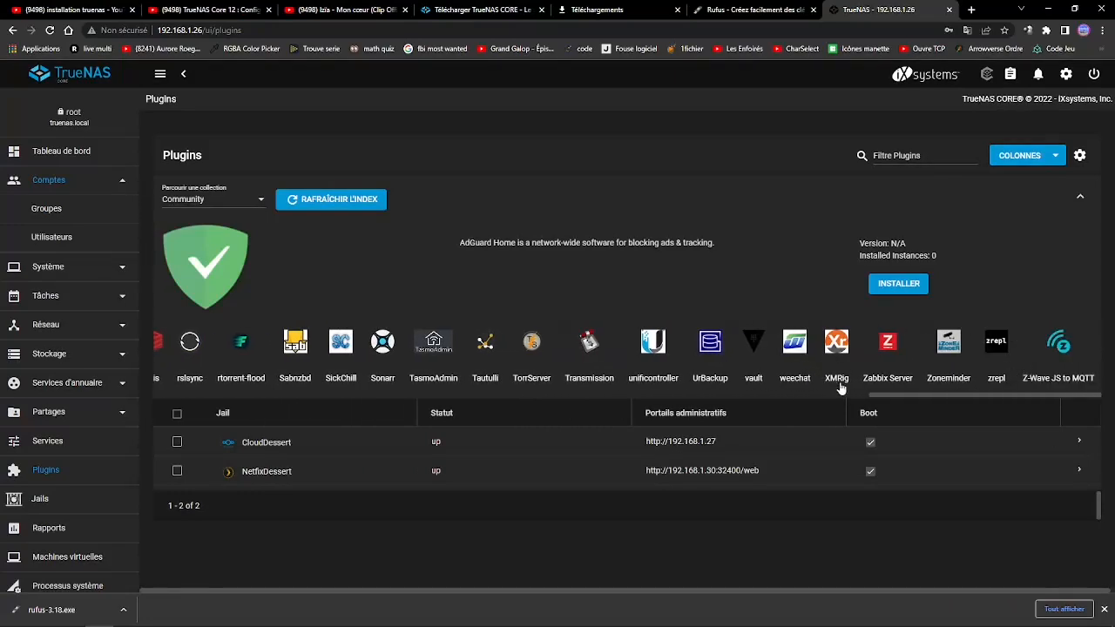
drag(886, 394, 117, 424)
drag(283, 289, 506, 351)
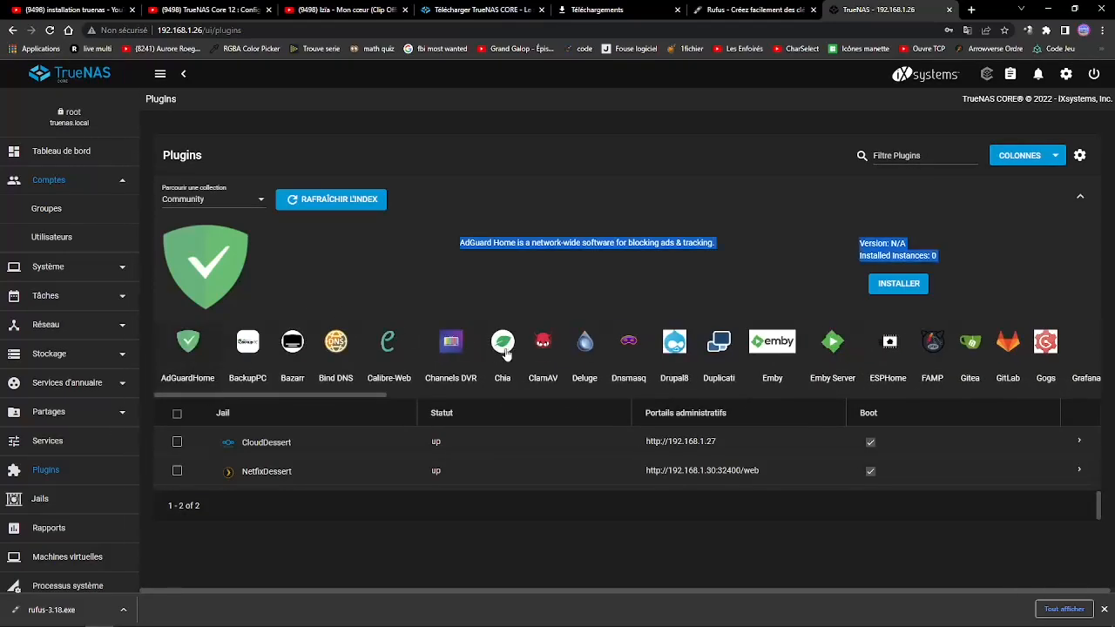
click(373, 285)
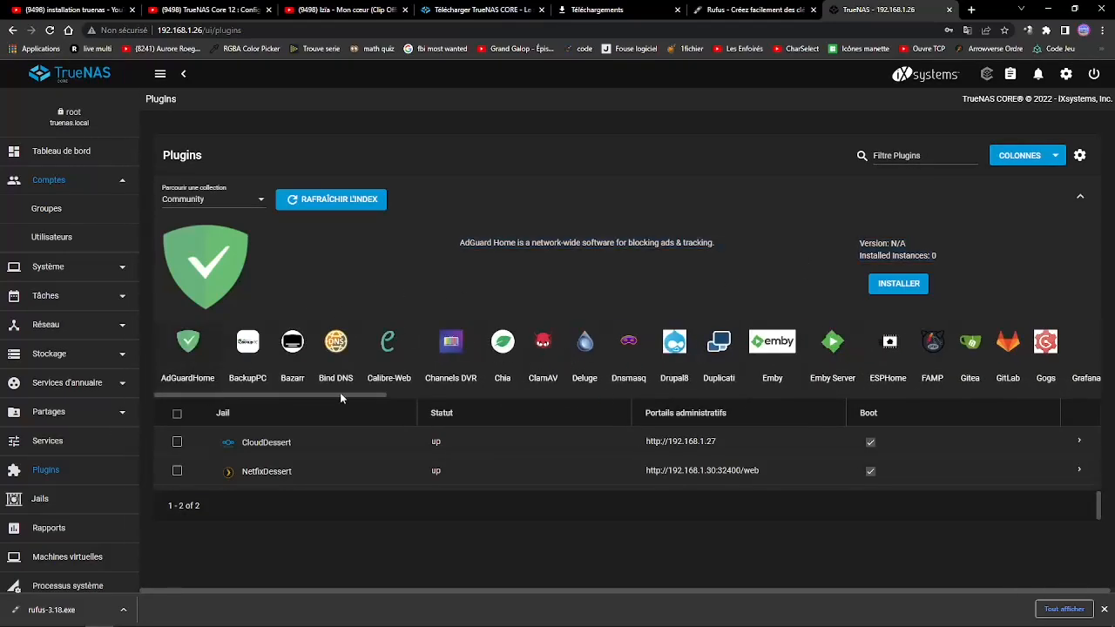
drag(340, 396, 146, 388)
drag(283, 396, 247, 400)
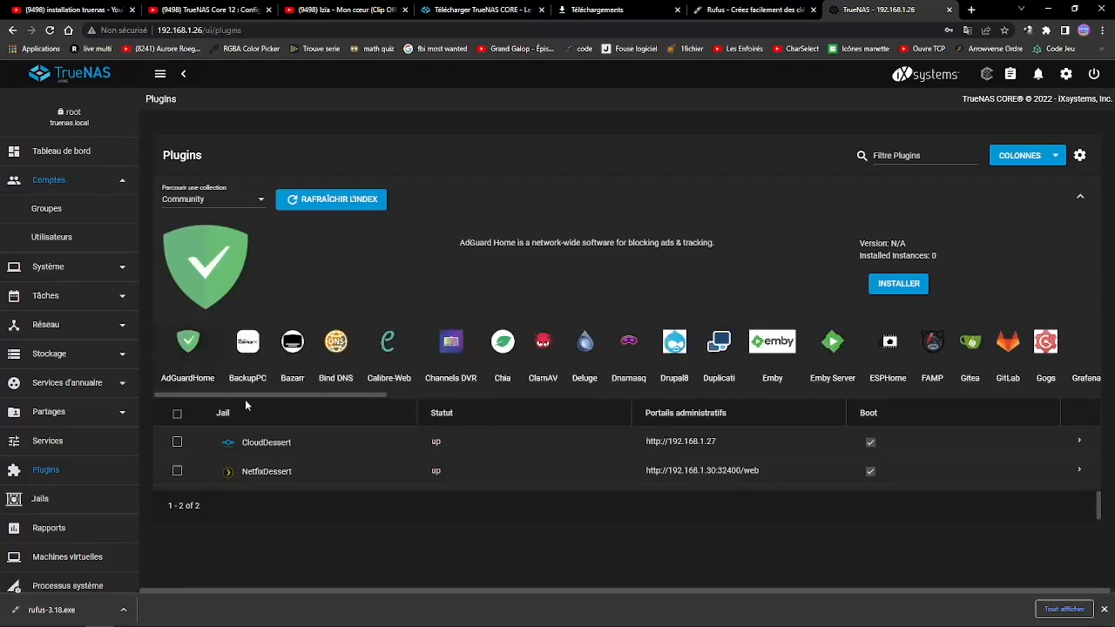
Switch the plugin collection to iXsystems and compare the descriptions of Plex Media Server and Plex Media Server (Beta)
click(224, 204)
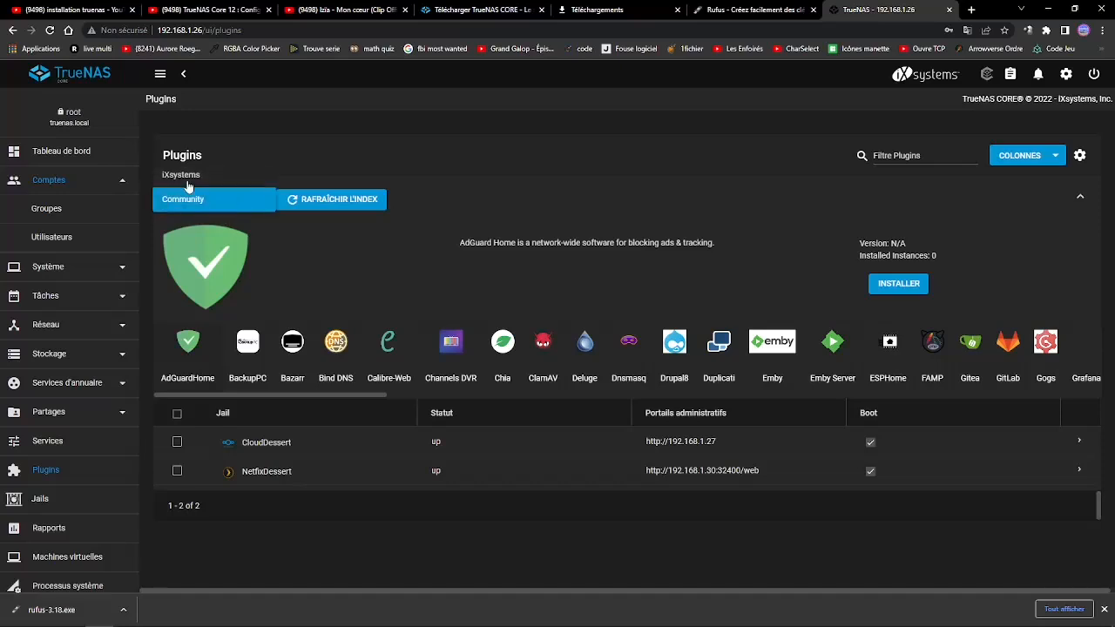
click(191, 184)
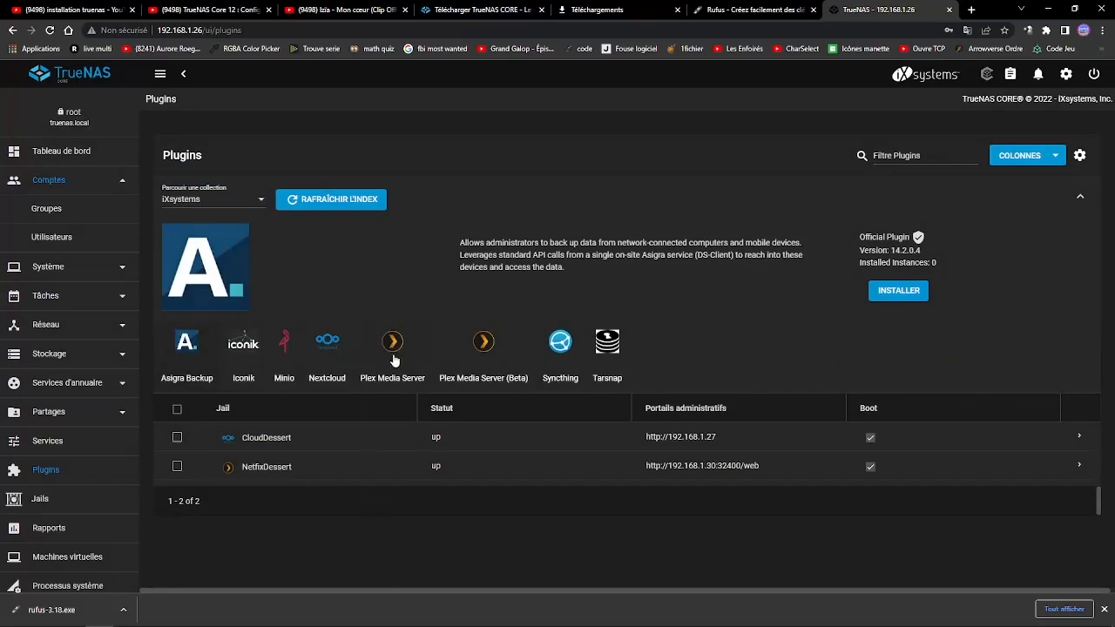
click(463, 350)
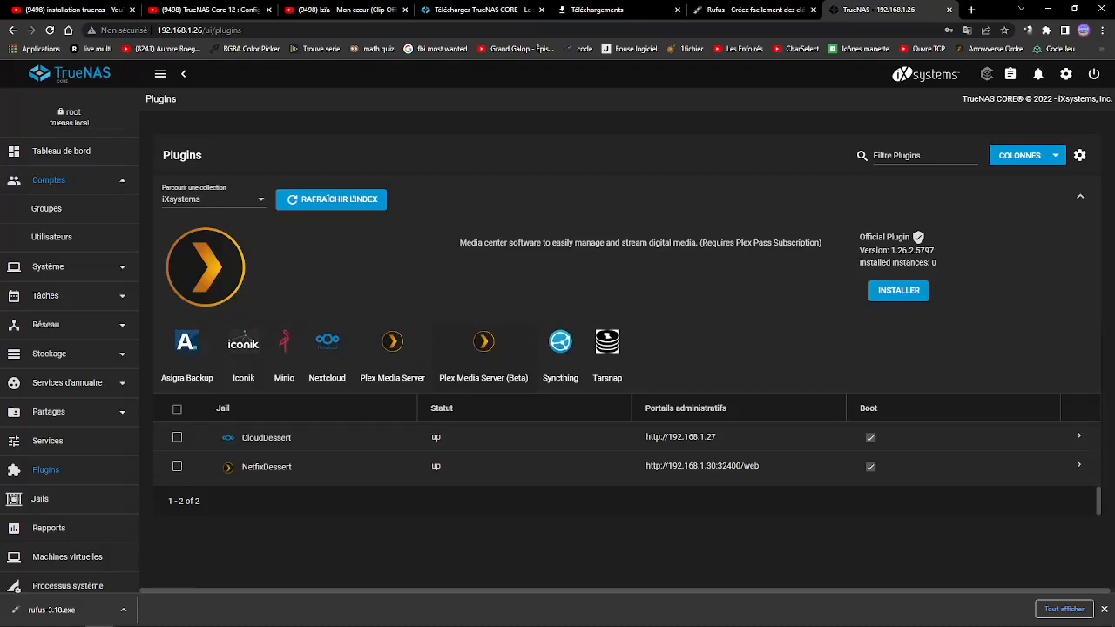
click(409, 370)
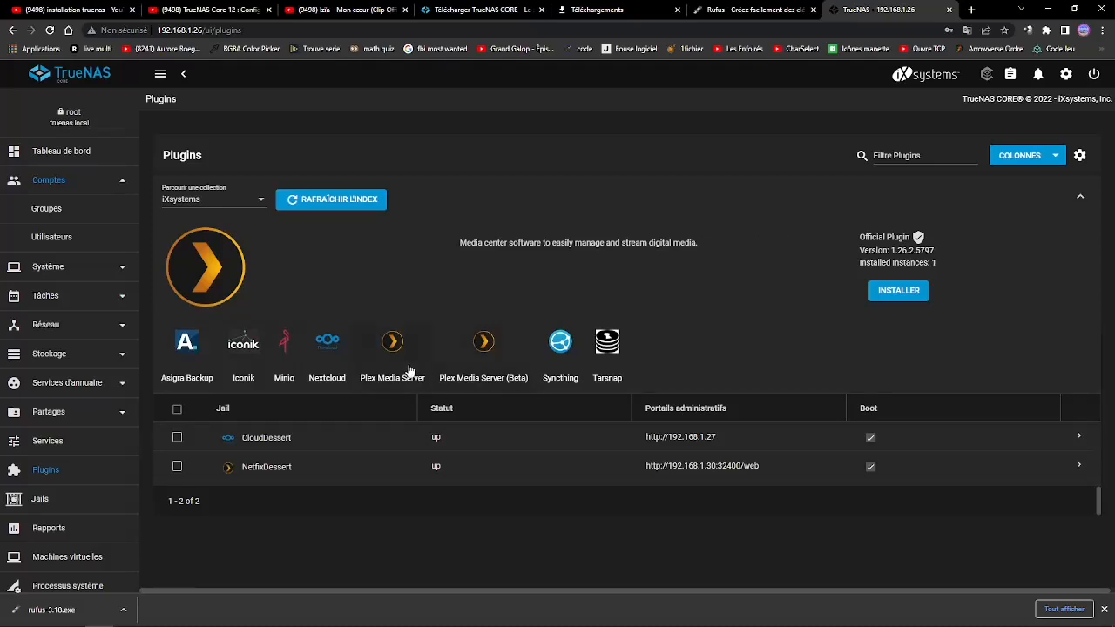
click(485, 355)
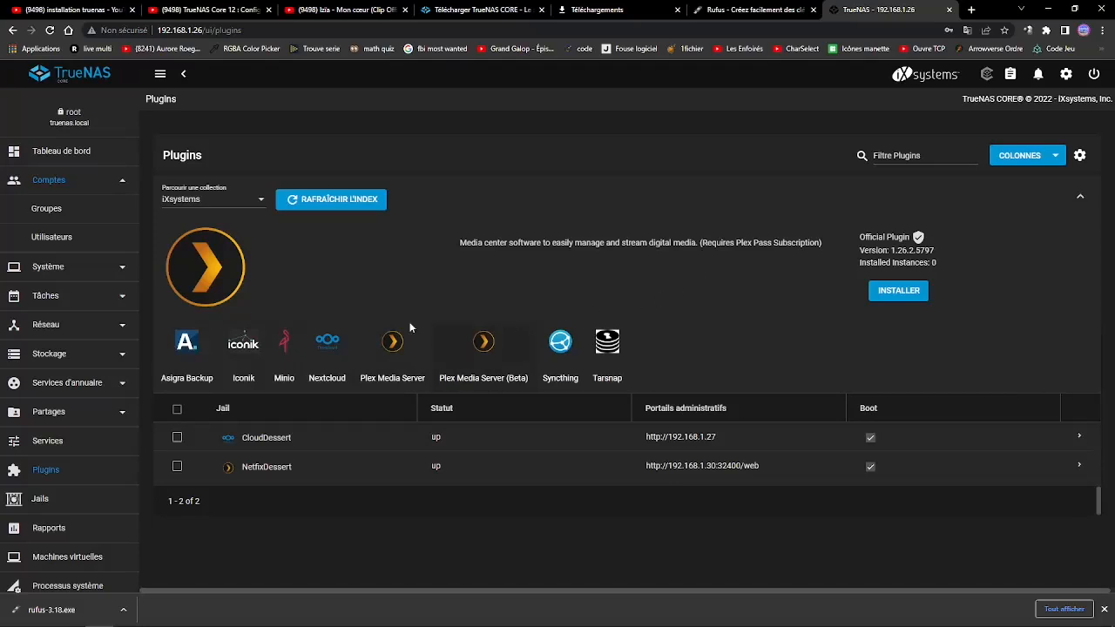
click(377, 356)
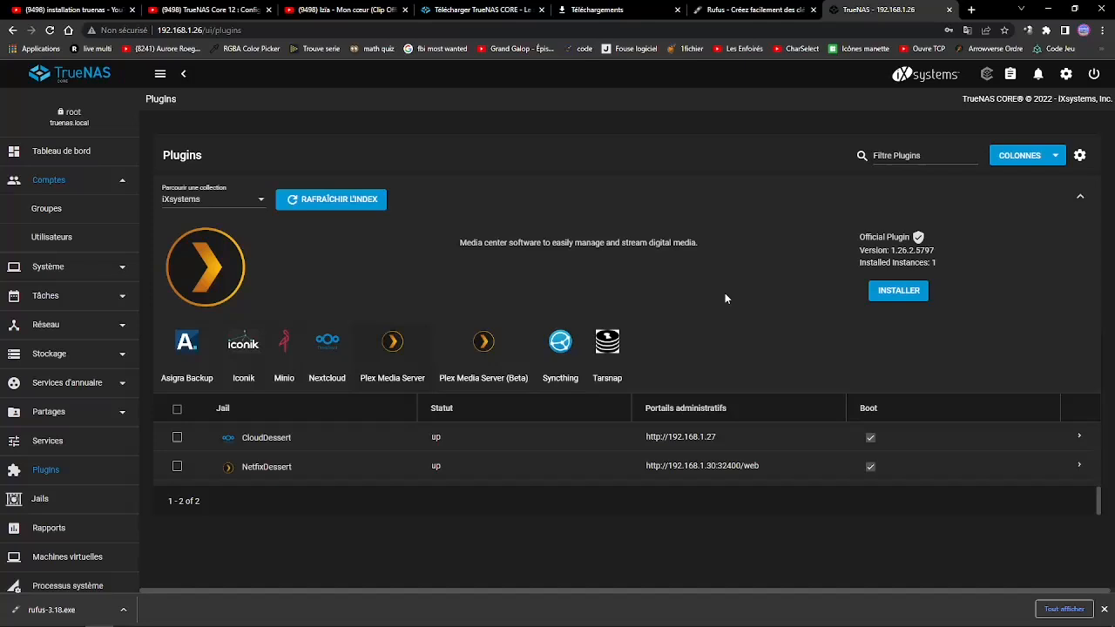
Translate the Plugins page into French to read the Plex Media Server description, and restore the page to English
right_click(697, 283)
click(739, 423)
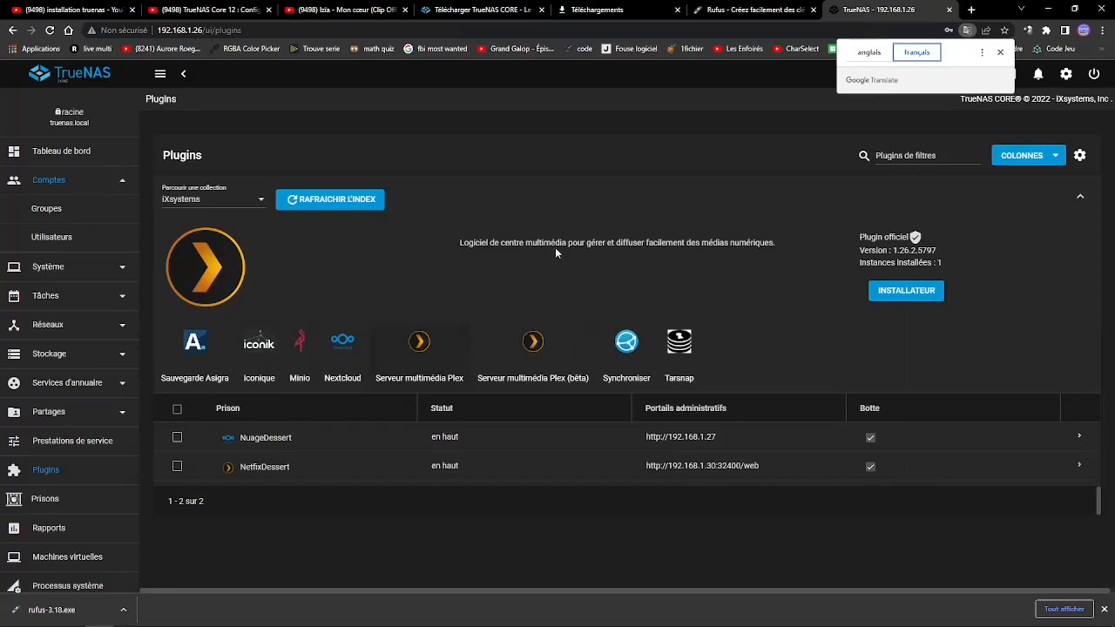
click(193, 346)
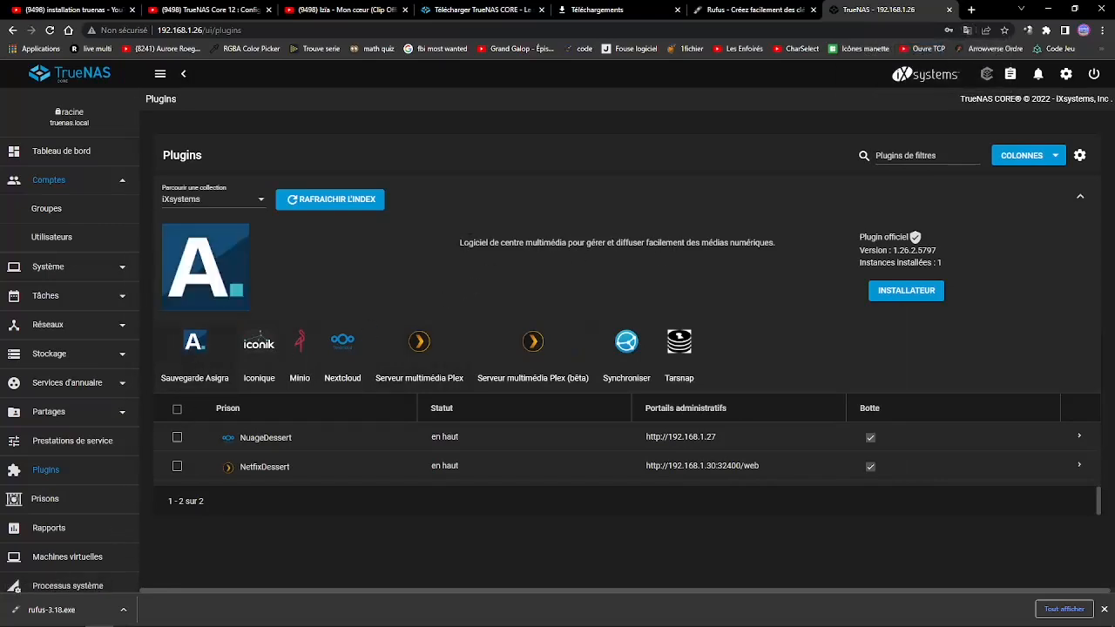
drag(458, 242, 770, 251)
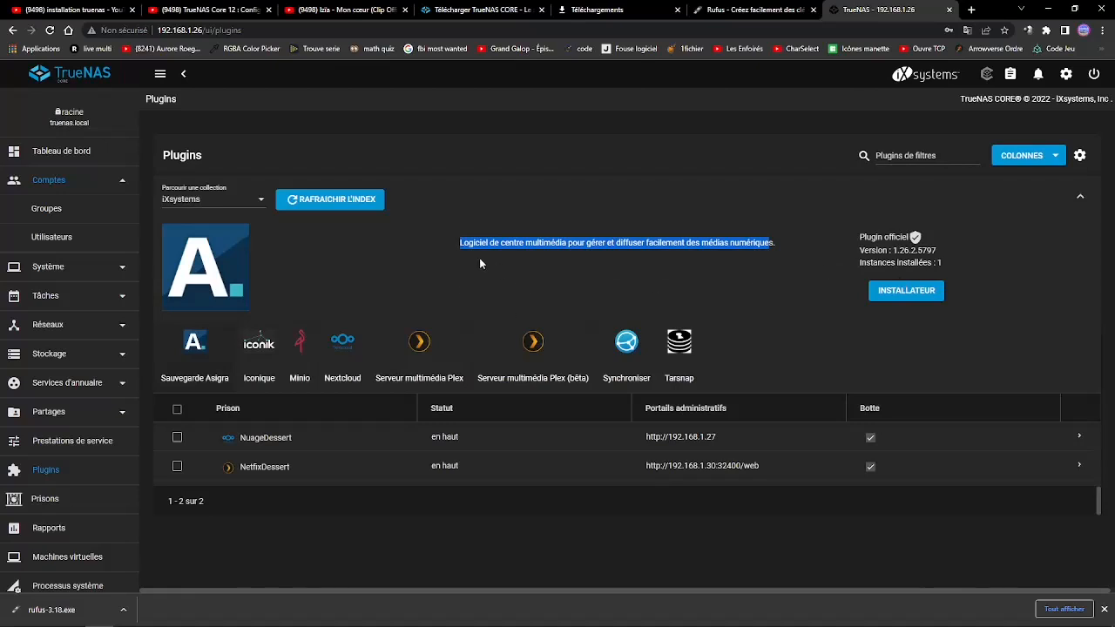
click(965, 30)
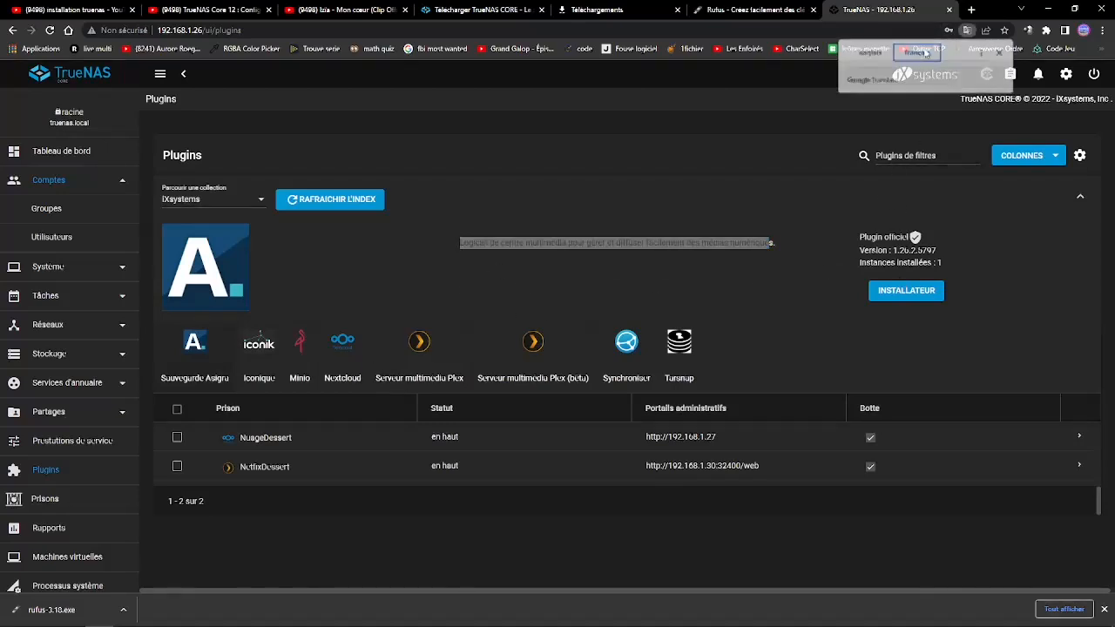
click(863, 54)
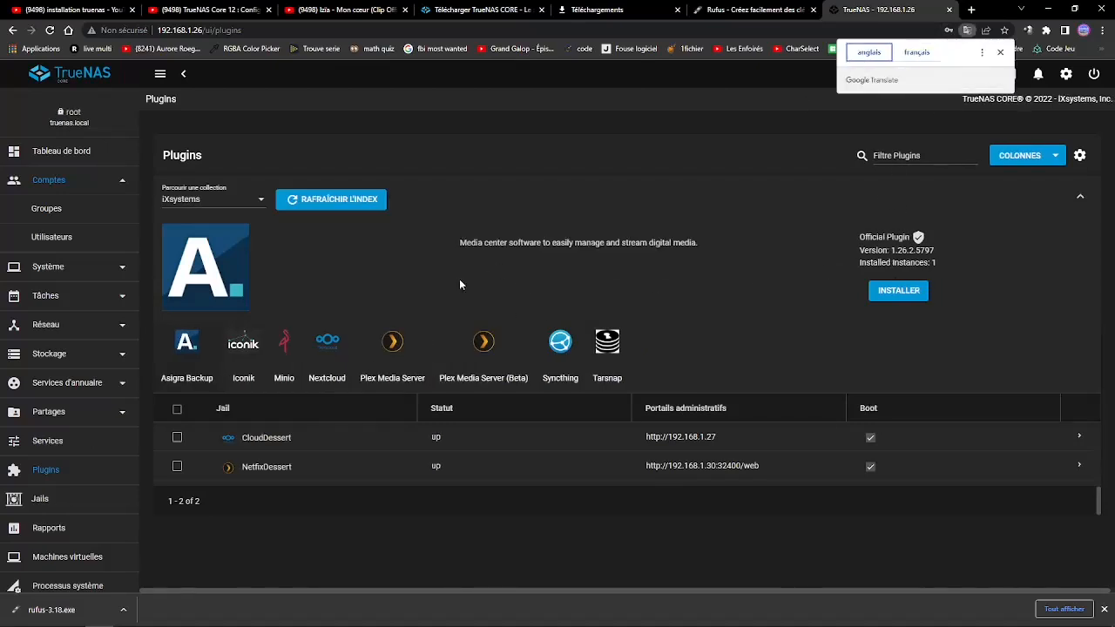
Look at the descriptions of the Iconik, Minio, Nextcloud and Asigra Backup plugins, ending on Plex Media Server
click(248, 356)
click(291, 362)
click(328, 357)
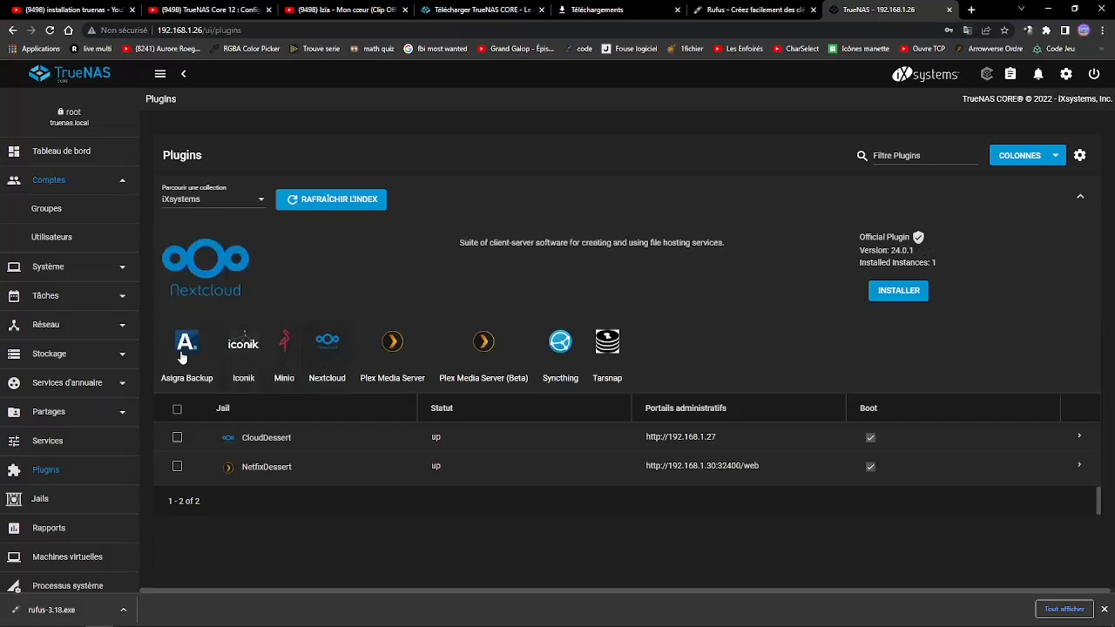
click(187, 355)
click(390, 354)
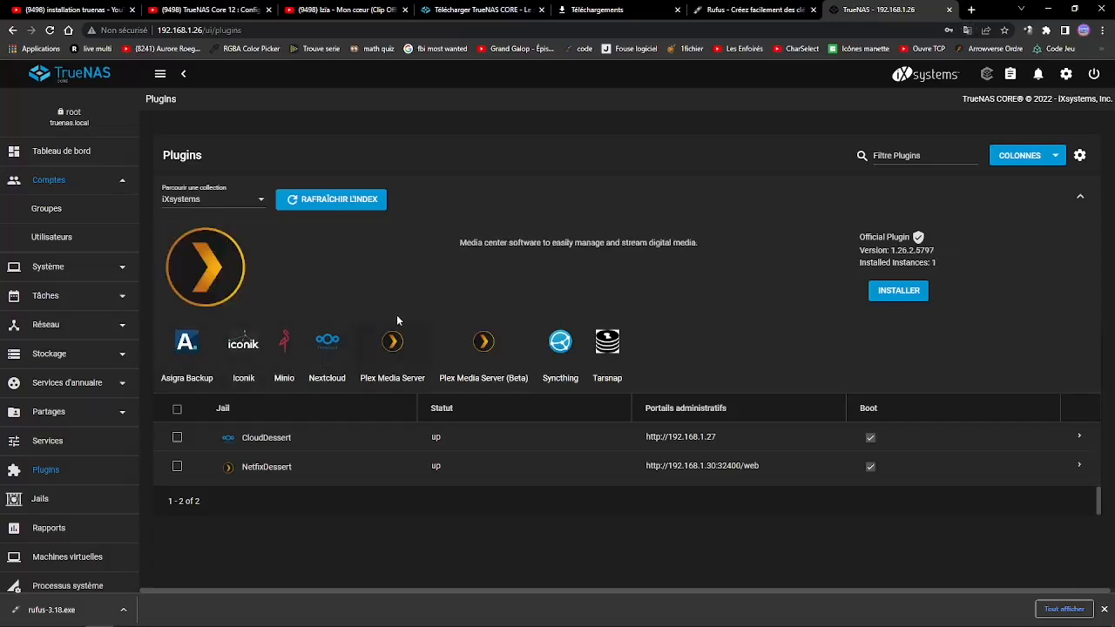
right_click(793, 240)
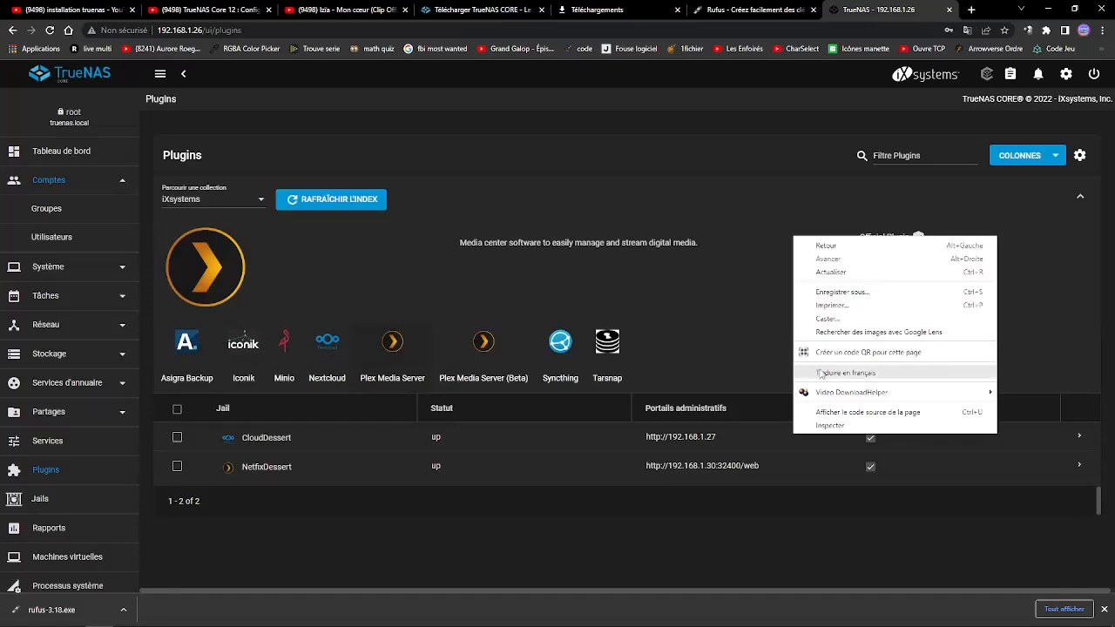
click(721, 324)
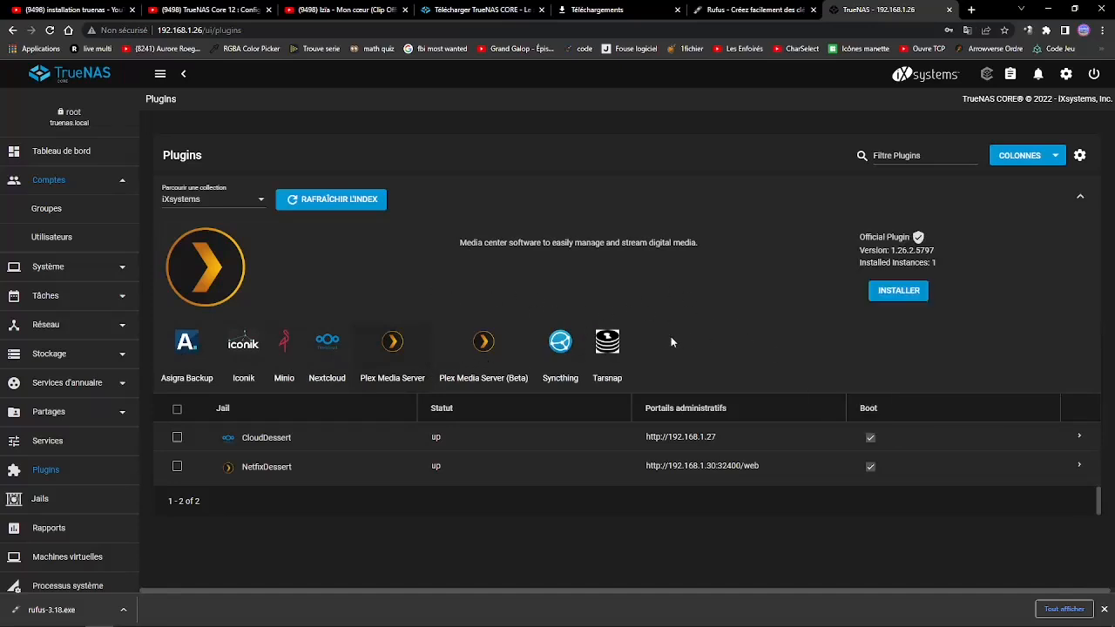
Open the Plex Media Server installation form, review its plugin name and jail name fields, and cancel the installation
click(897, 294)
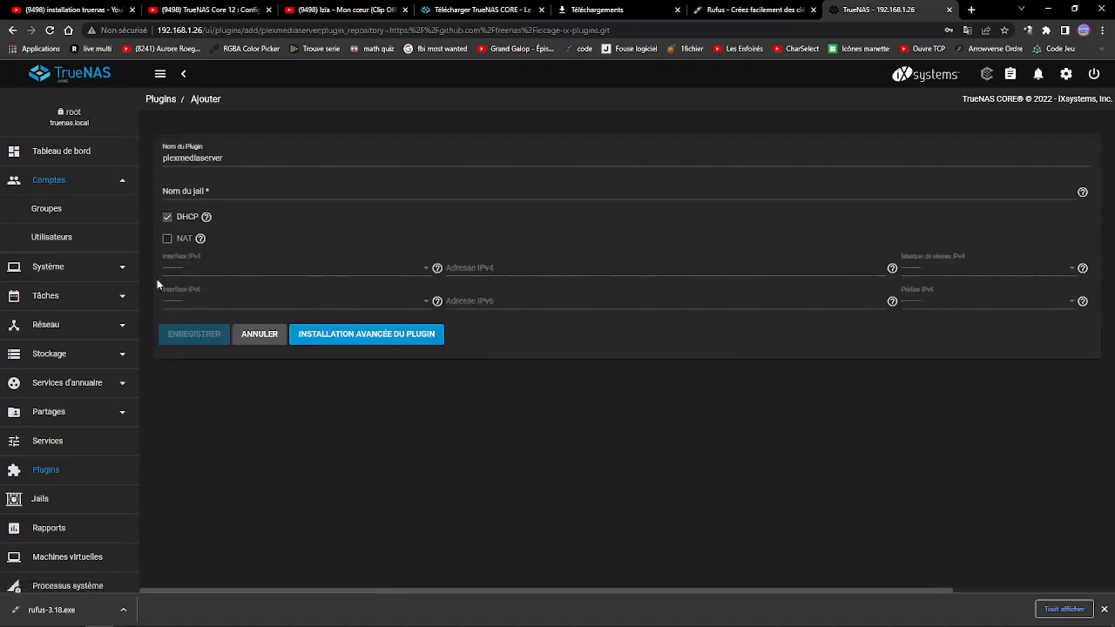
drag(223, 158, 144, 164)
click(230, 191)
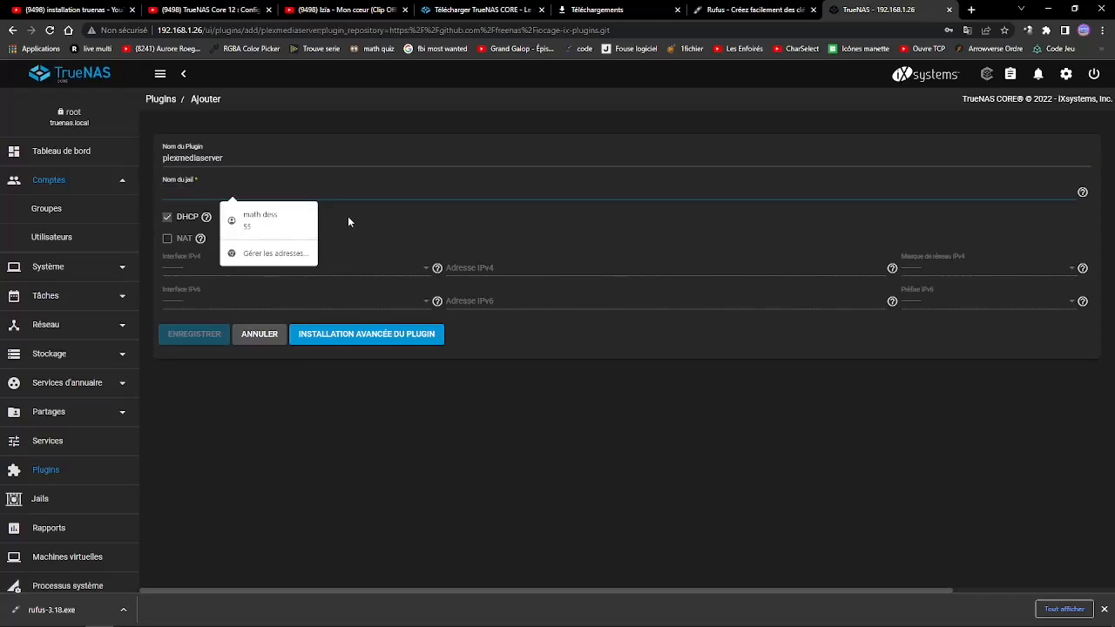
click(376, 223)
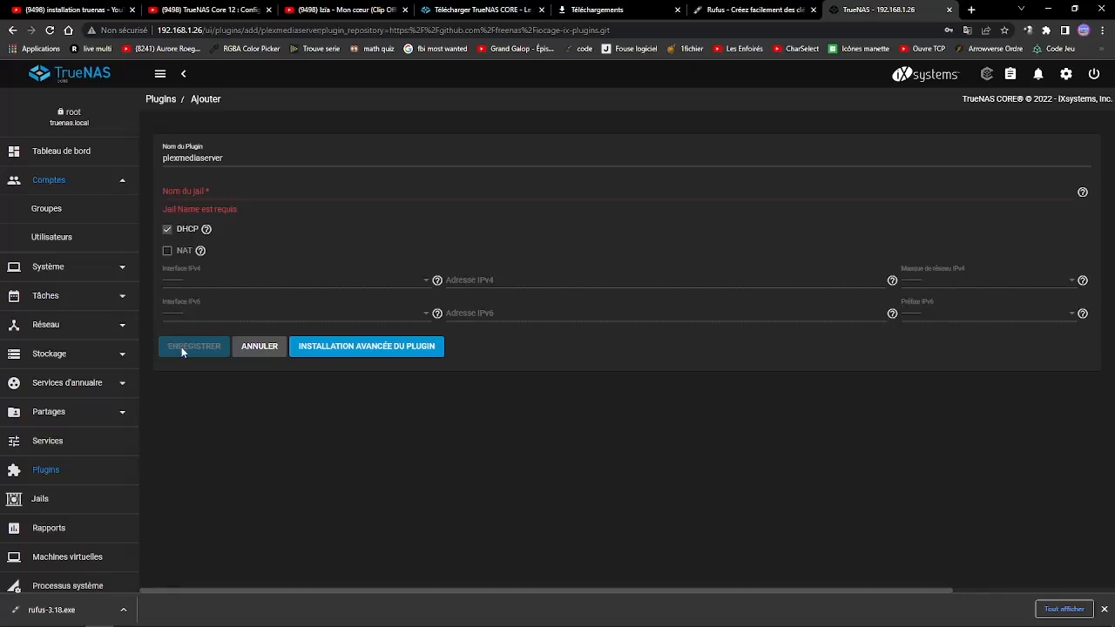
click(259, 346)
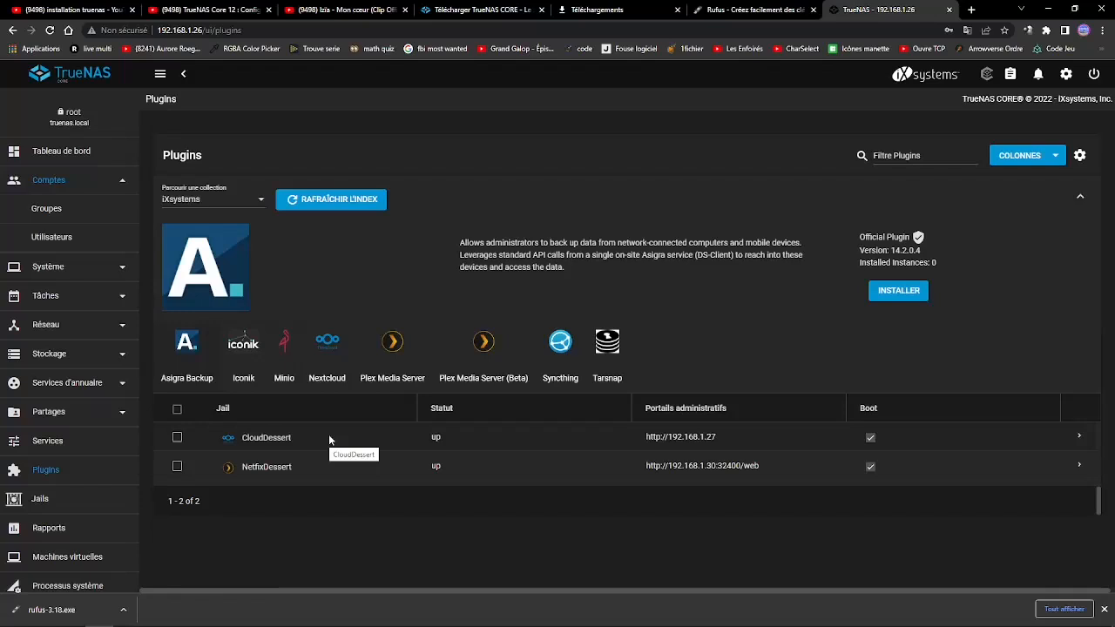
drag(393, 313, 438, 358)
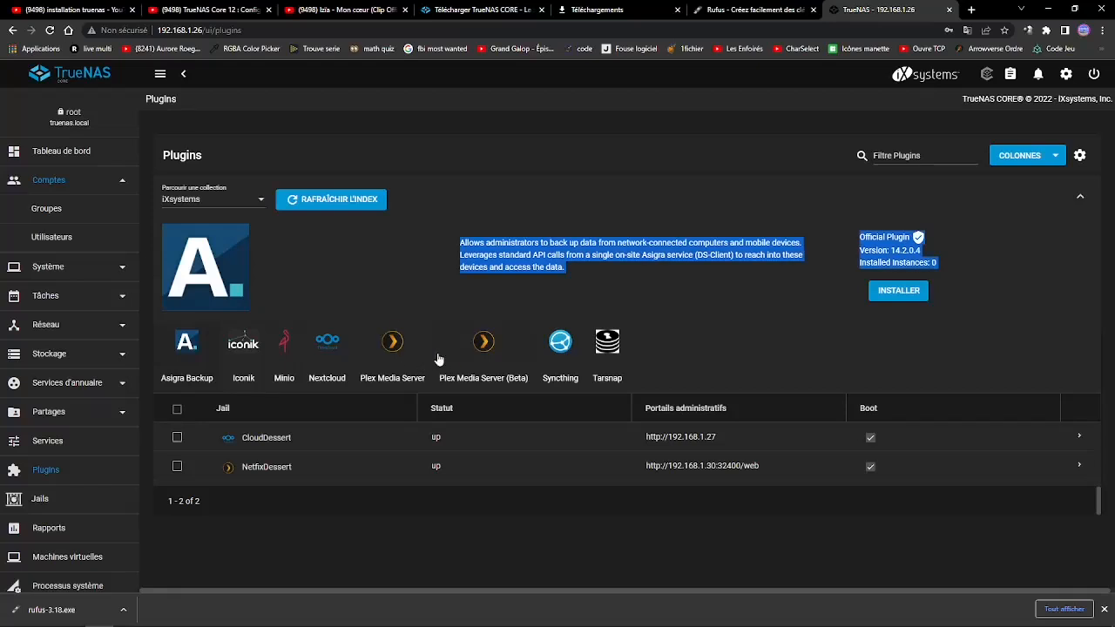
click(388, 275)
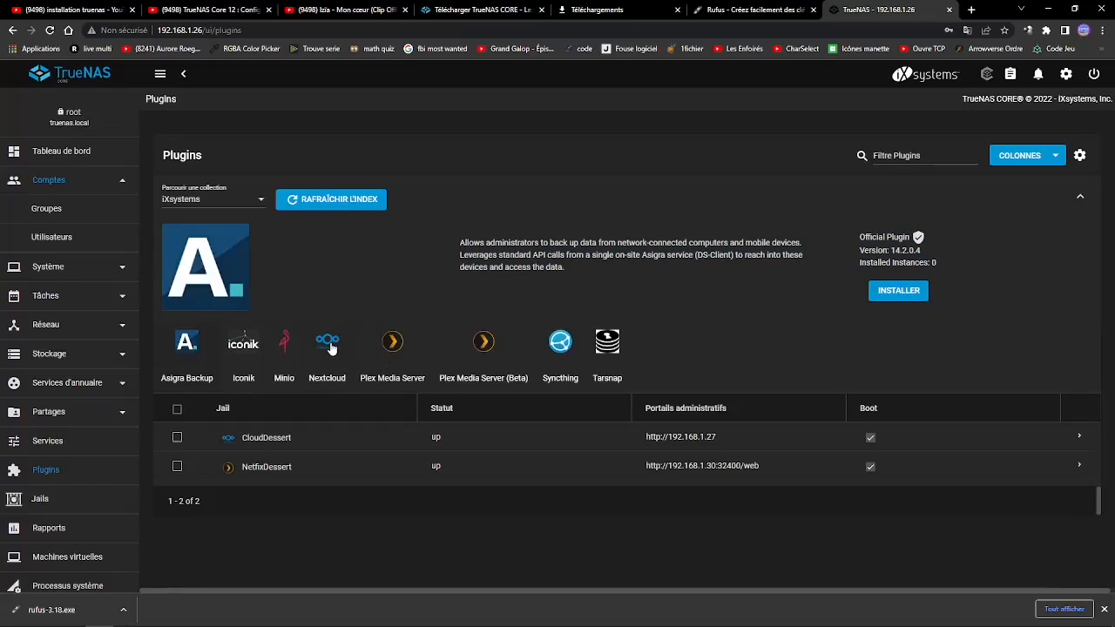
drag(338, 289, 329, 351)
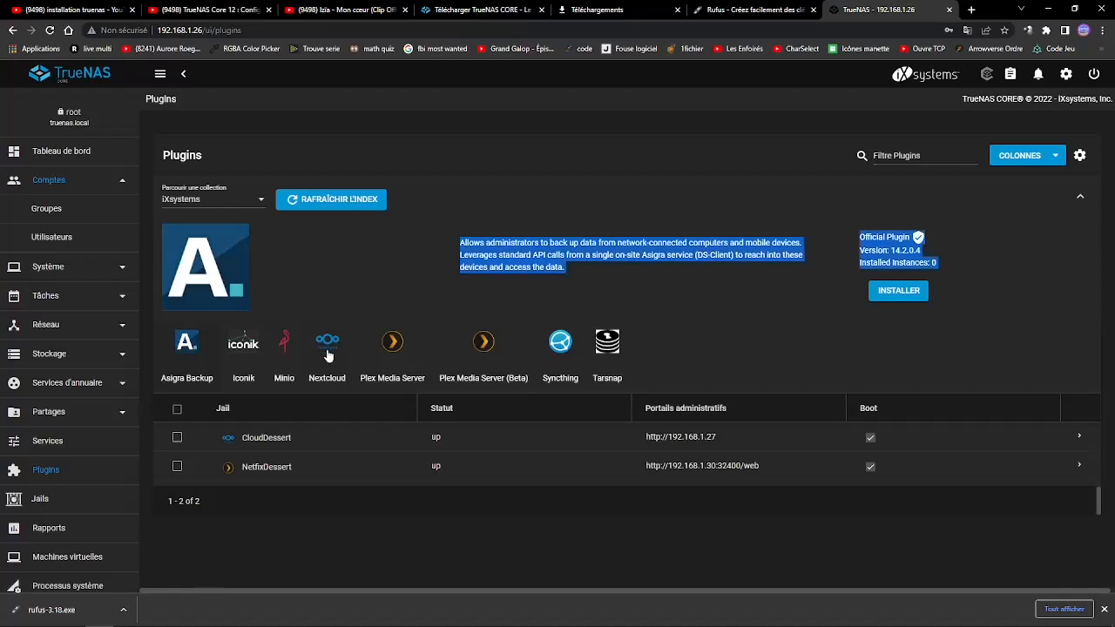
click(348, 303)
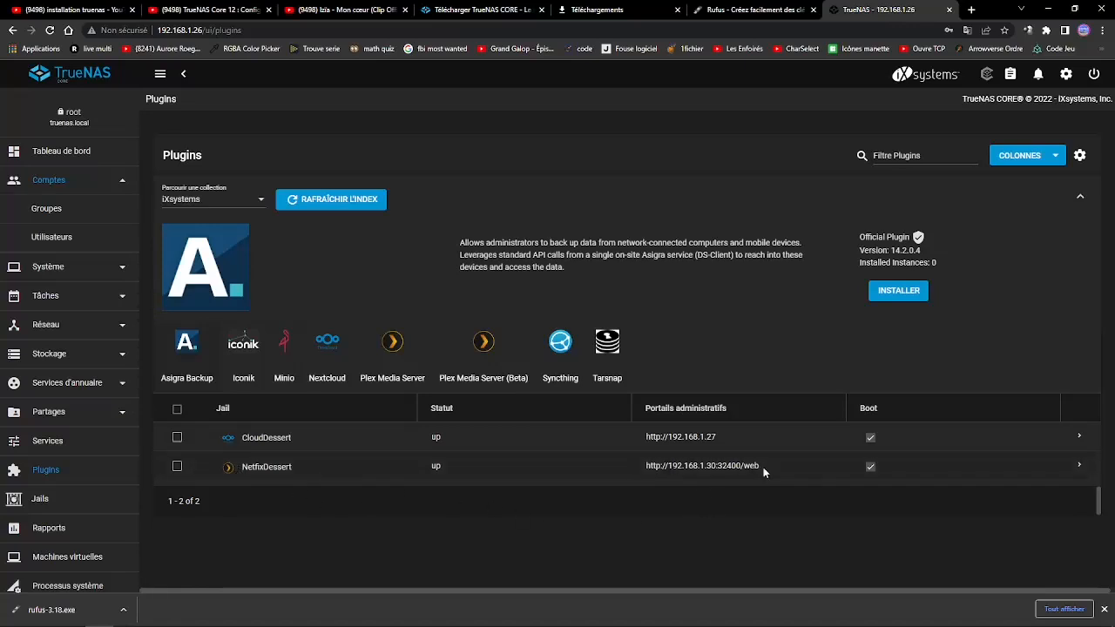
drag(763, 467, 644, 468)
right_click(662, 468)
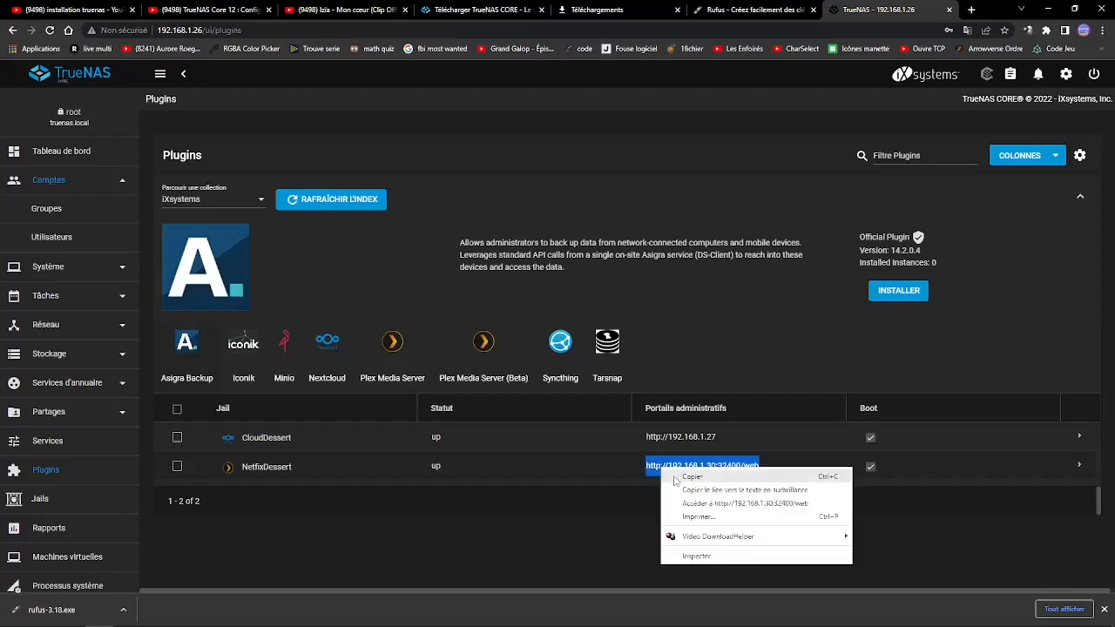
click(694, 516)
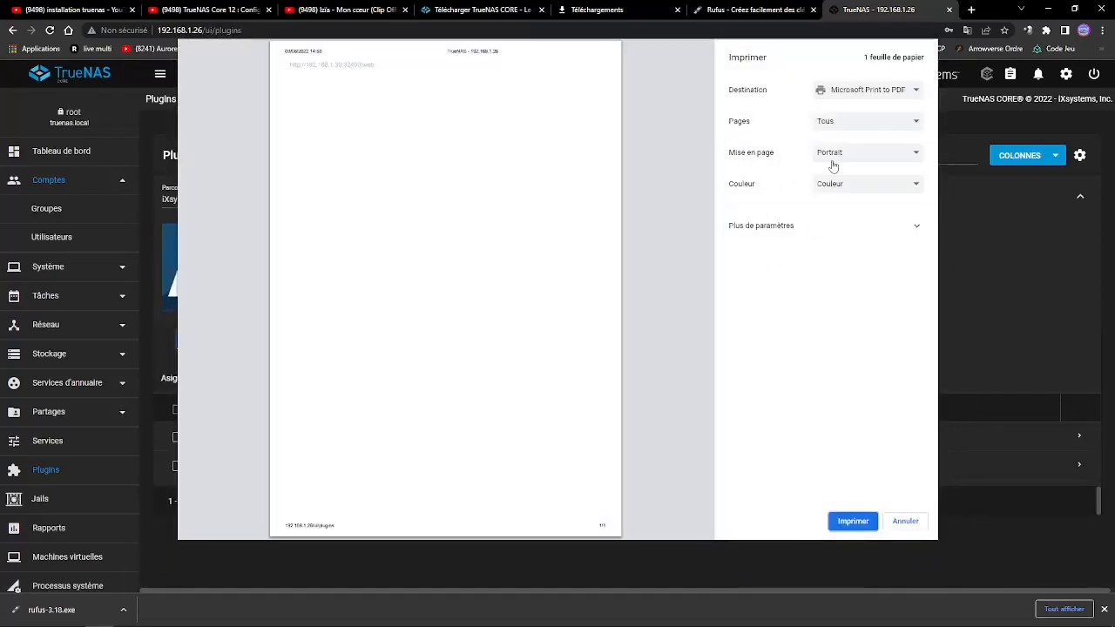
click(905, 521)
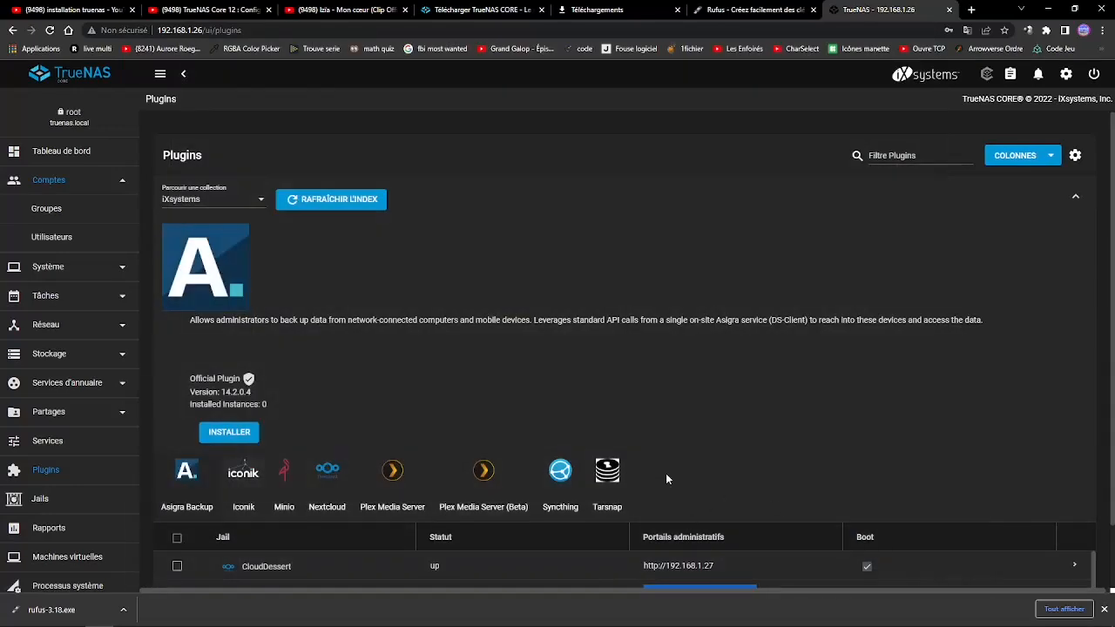
Open the Plex admin portal of the NetfixDessert plugin, look over its user selection page, and close the portal
scroll(665, 473, down, 1)
click(676, 521)
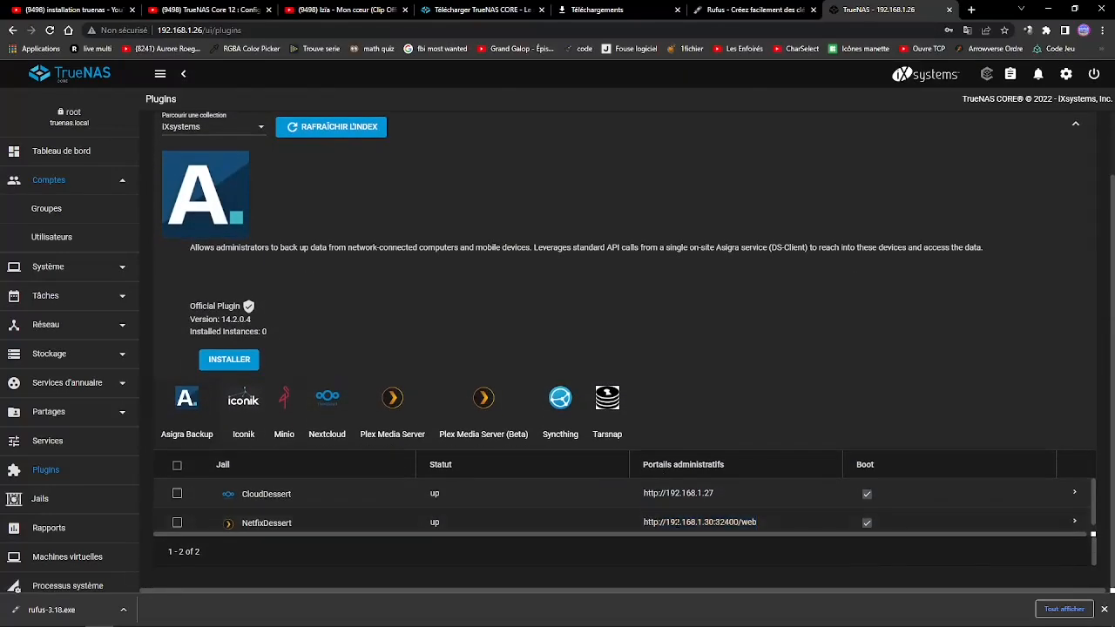
click(231, 521)
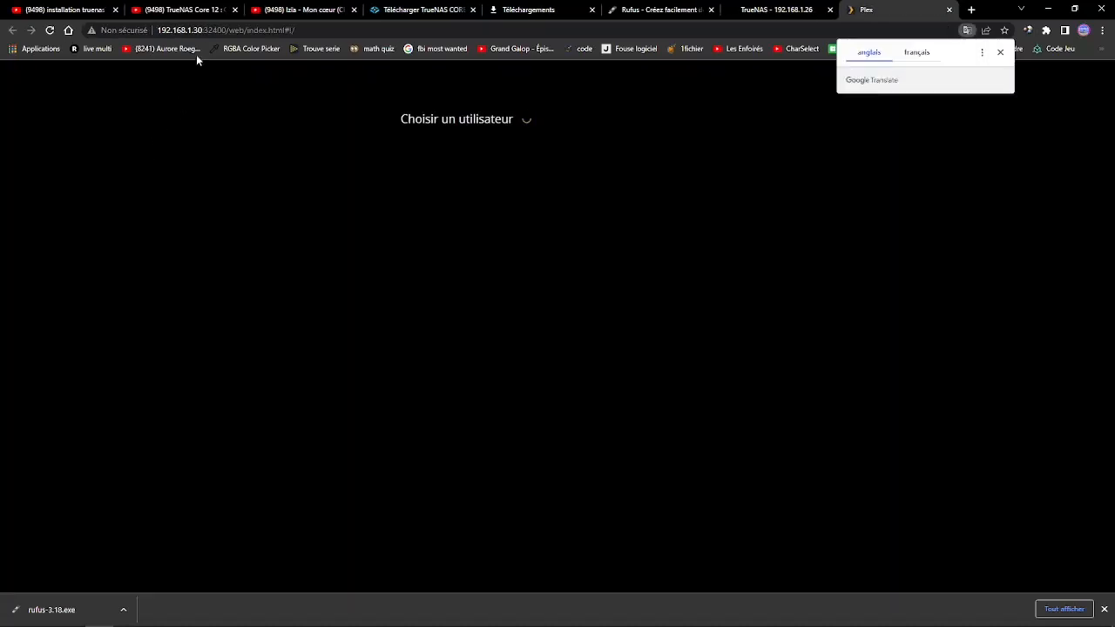
drag(402, 146, 678, 298)
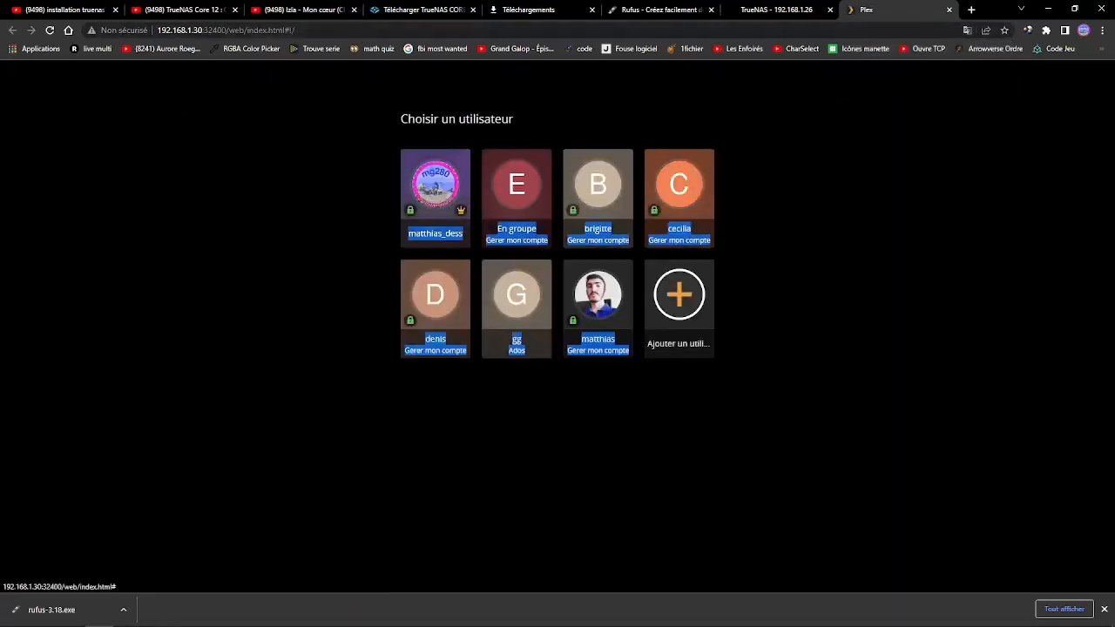
click(230, 211)
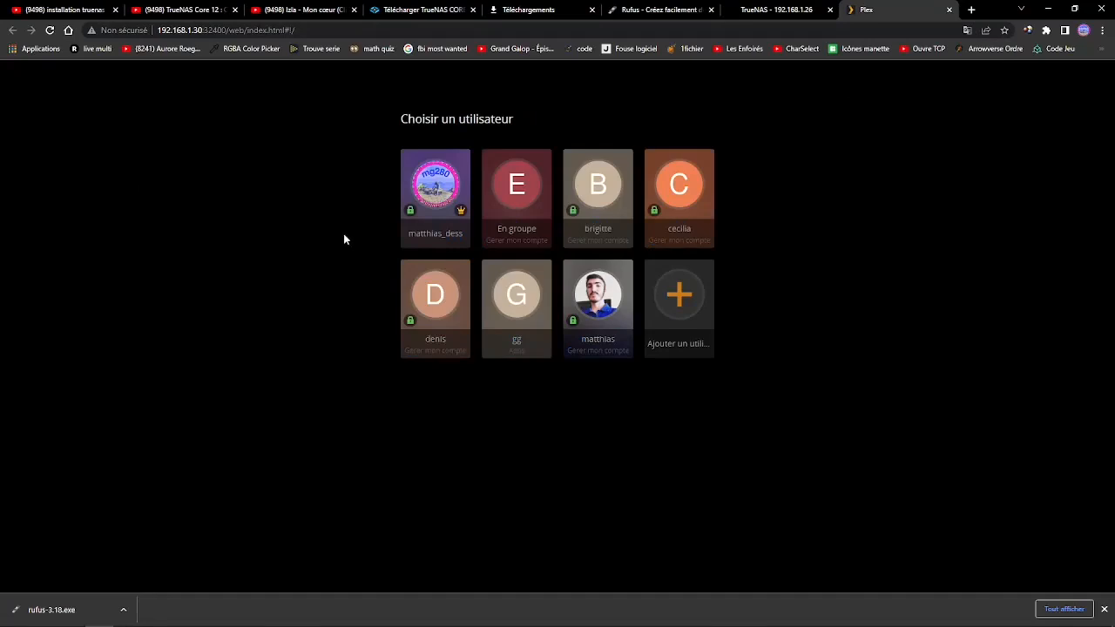
click(949, 12)
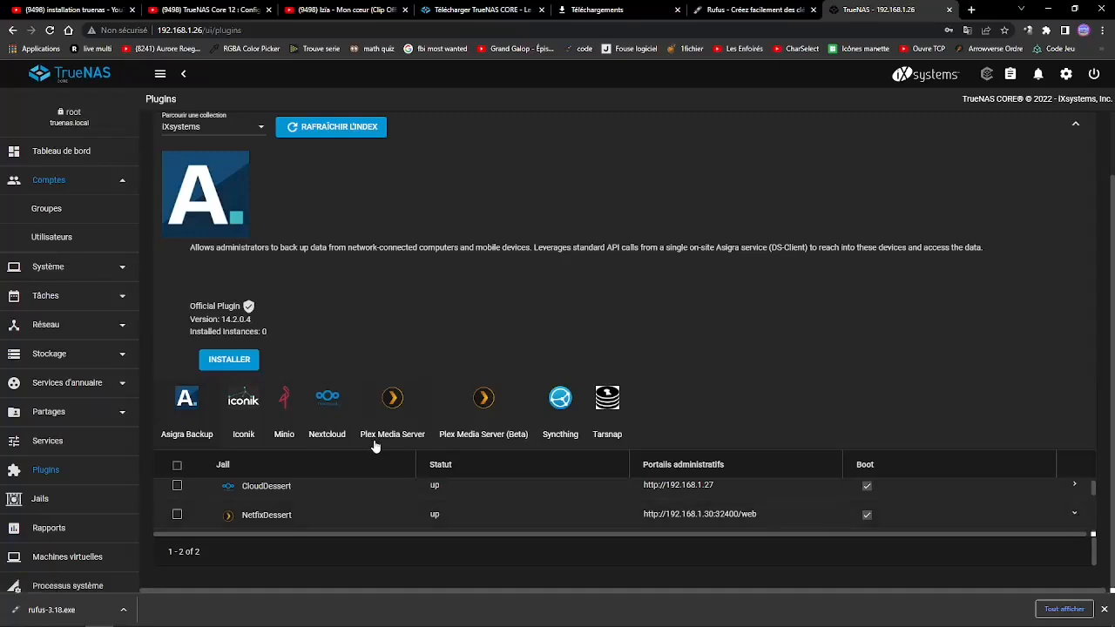
Examine the NetfixDessert plugin's details and available actions, then briefly open and close its management page
click(370, 512)
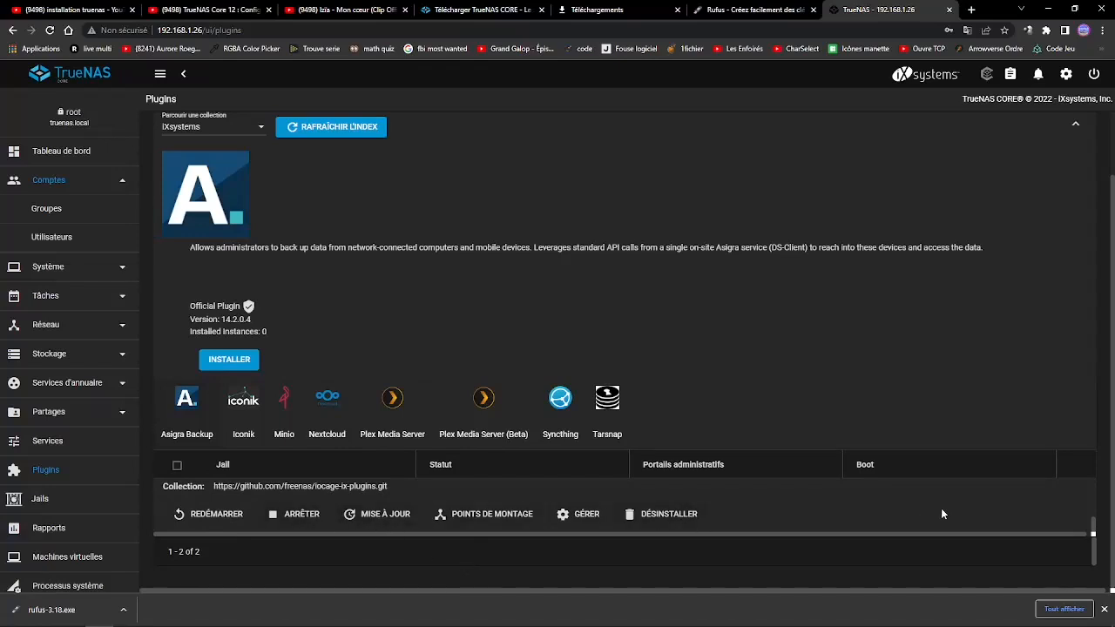
scroll(1018, 504, up, 1)
scroll(261, 516, down, 2)
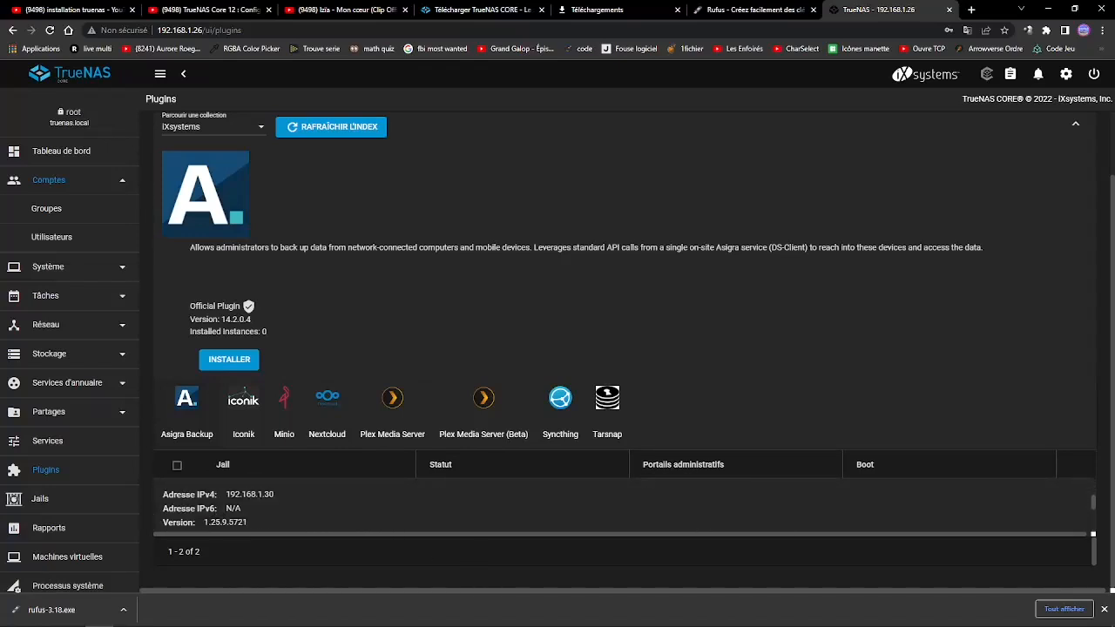
scroll(214, 515, up, 1)
scroll(500, 508, up, 1)
scroll(610, 508, down, 1)
scroll(500, 508, down, 2)
scroll(500, 508, up, 2)
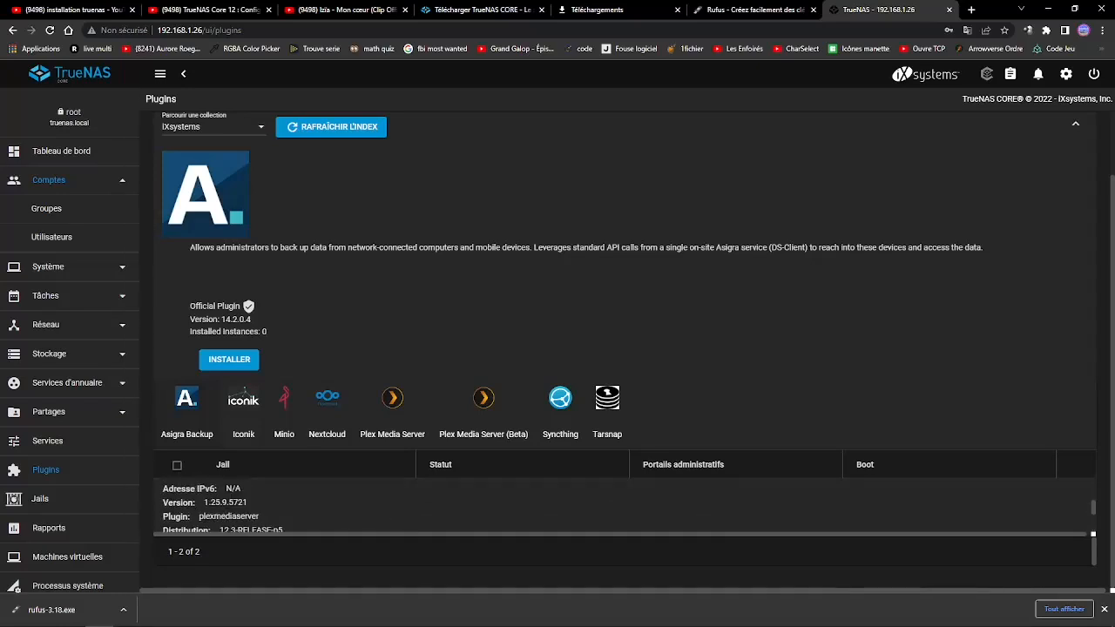
scroll(217, 500, down, 2)
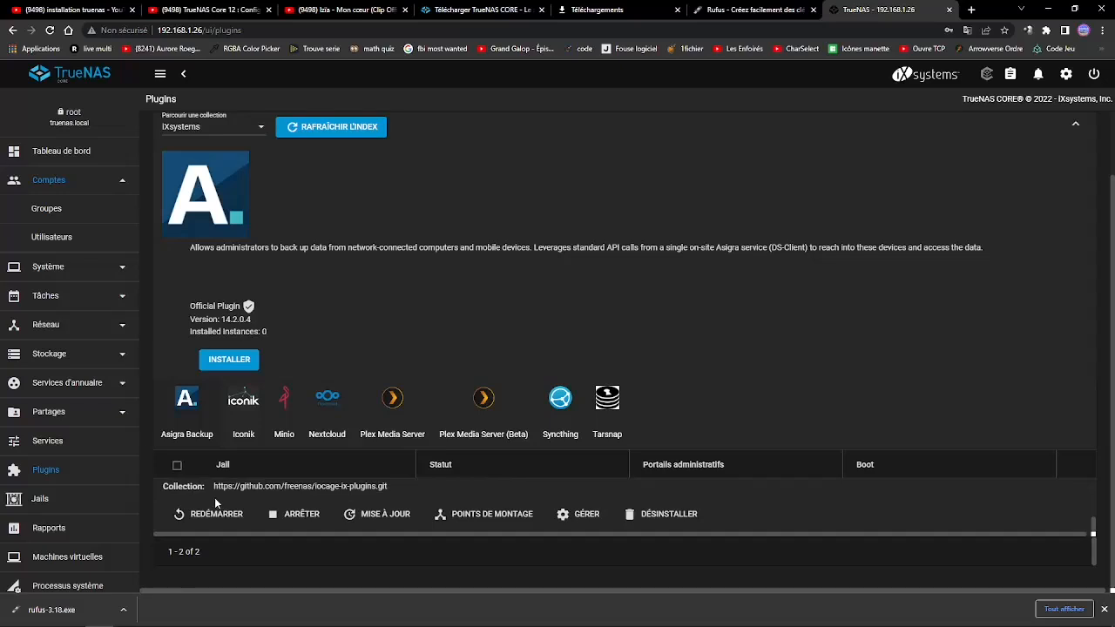
scroll(217, 503, up, 2)
scroll(216, 503, down, 1)
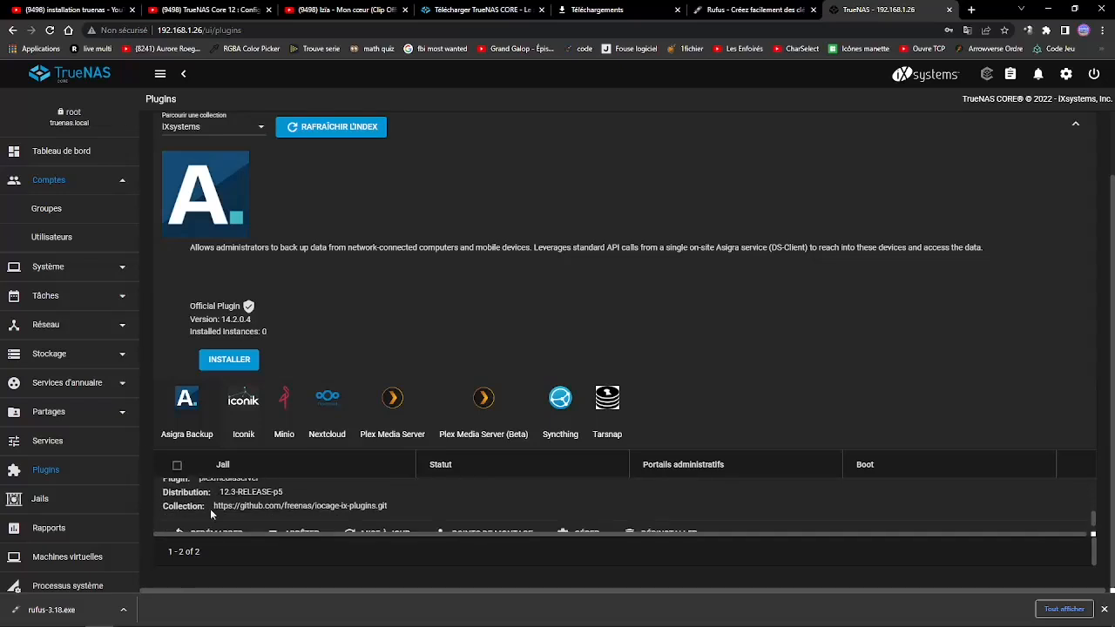
scroll(283, 502, down, 1)
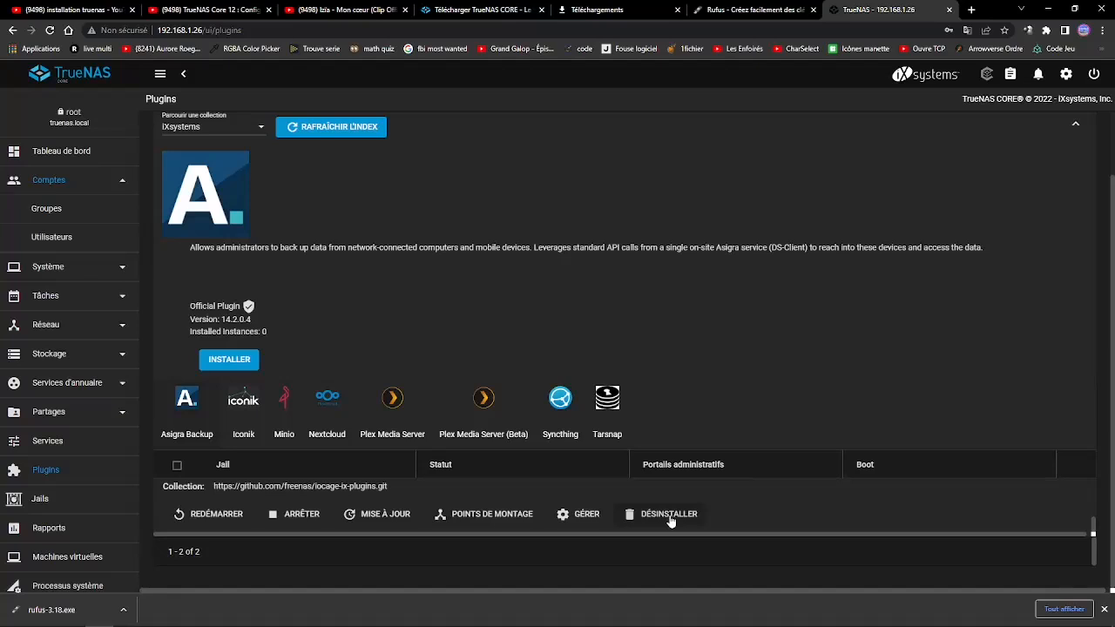
click(586, 515)
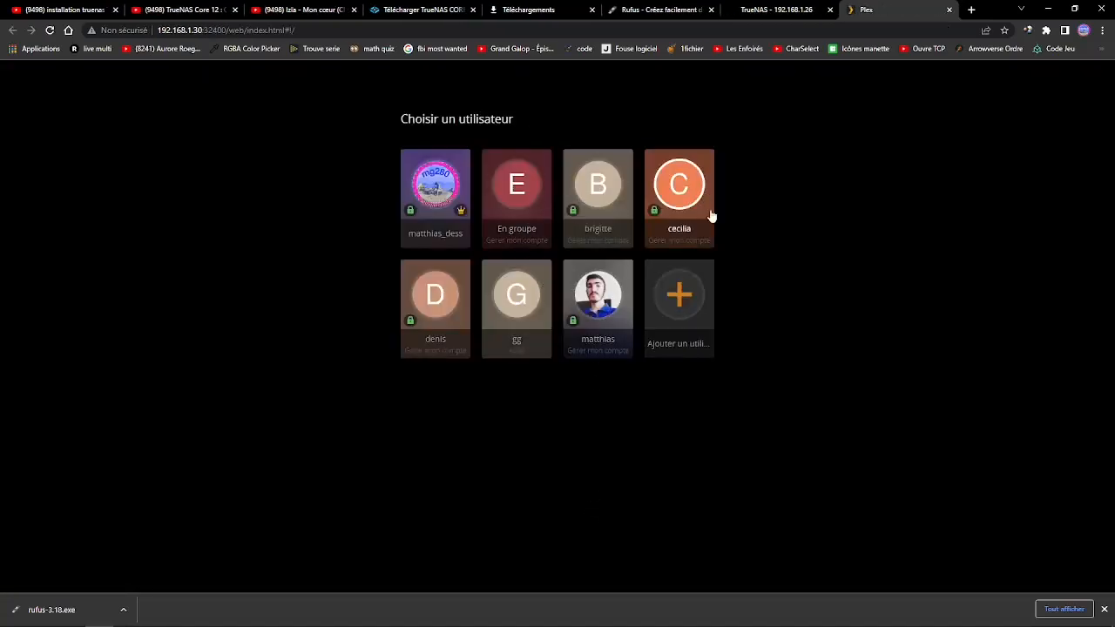
click(949, 10)
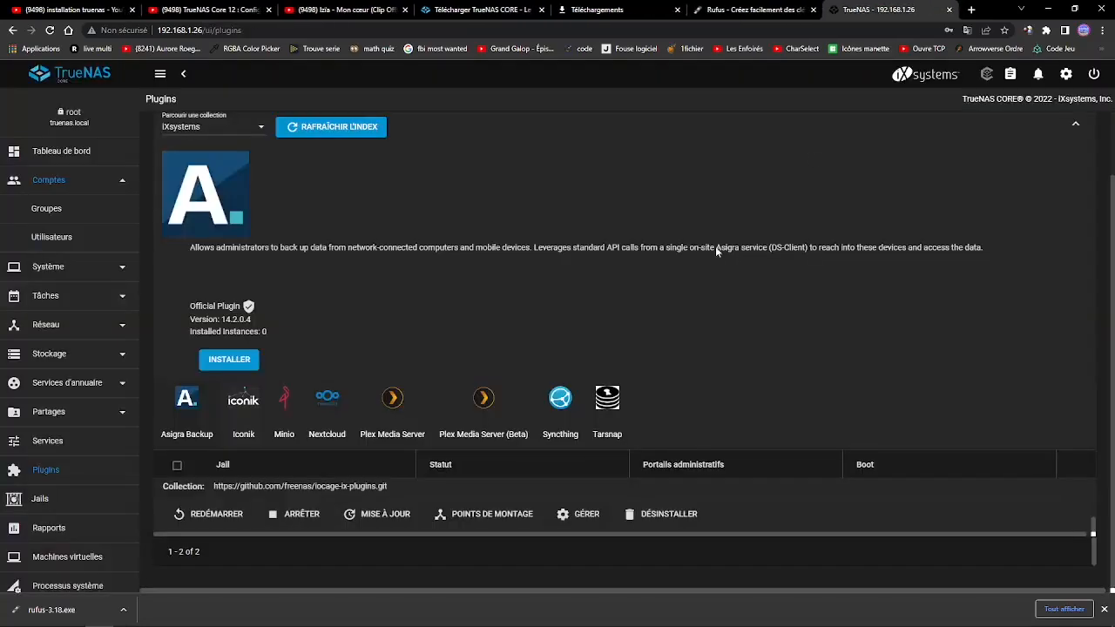
View the mount points of NetfixDessert and try to add a new mount point while the plugin is running
click(478, 517)
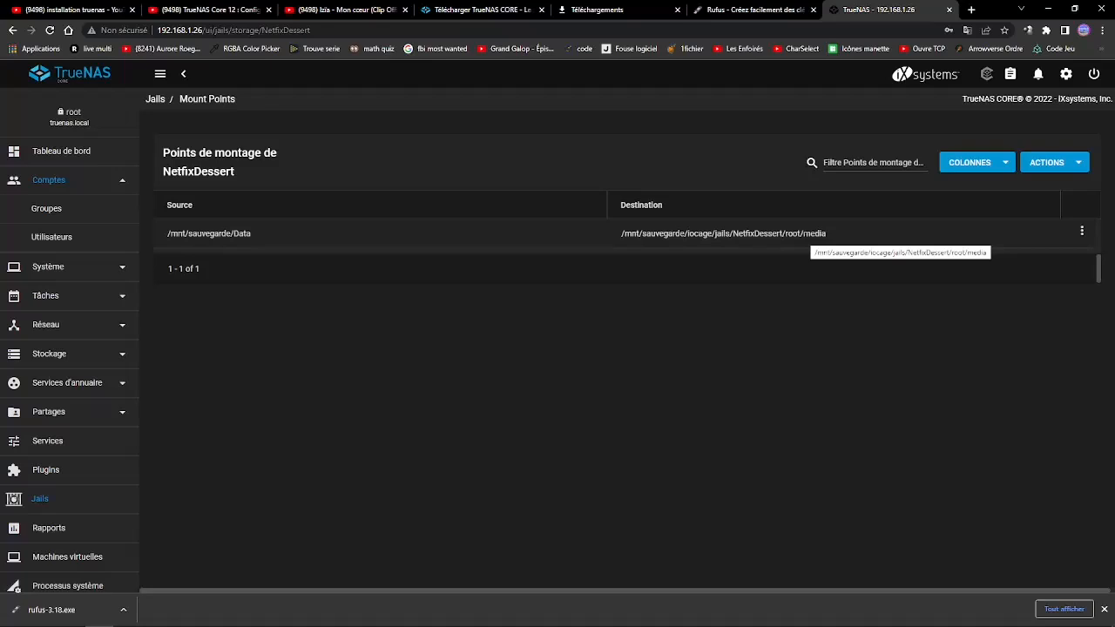
click(1047, 162)
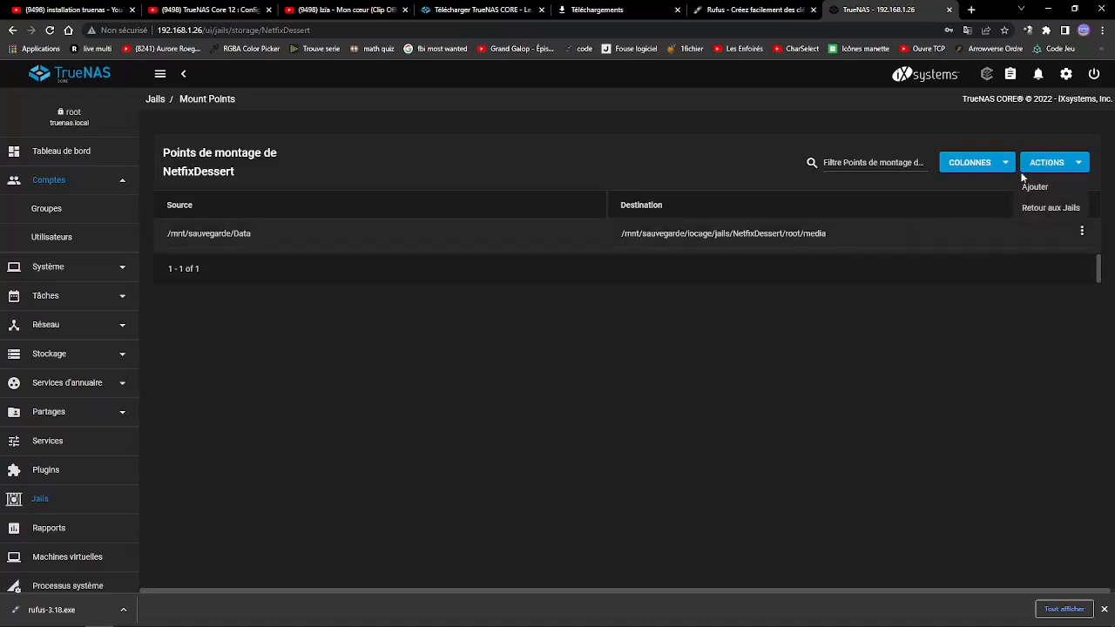
click(187, 275)
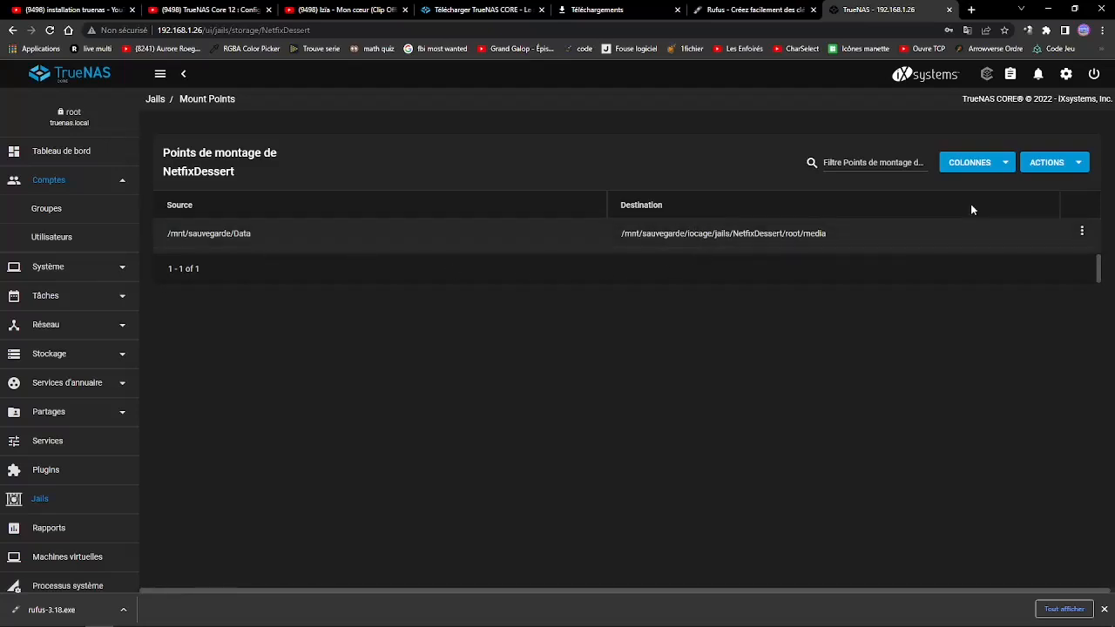
click(1049, 165)
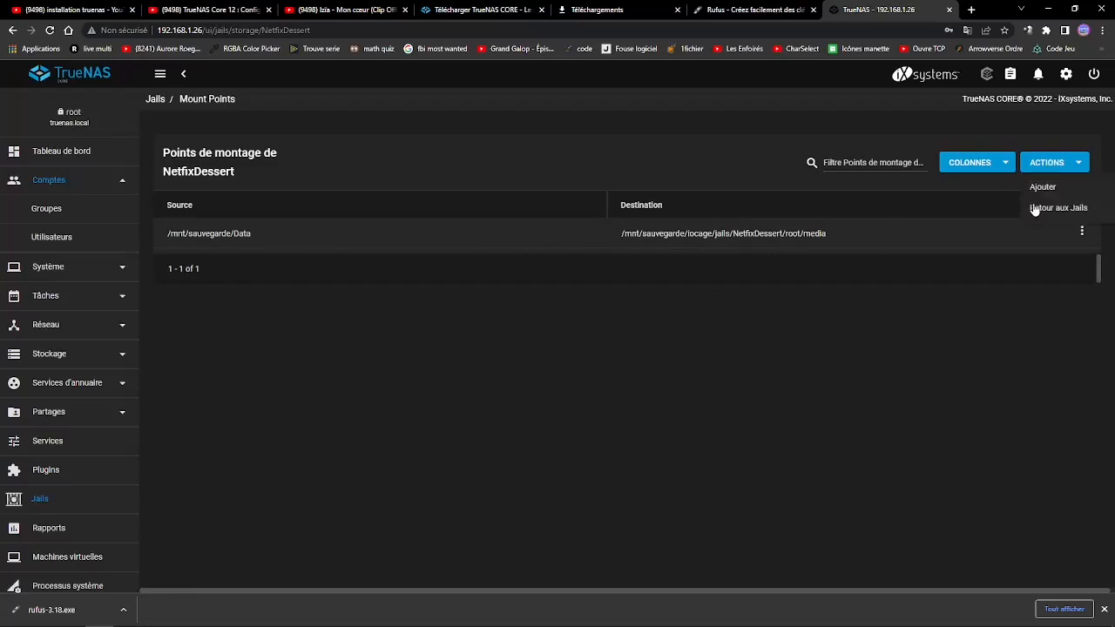
click(1042, 187)
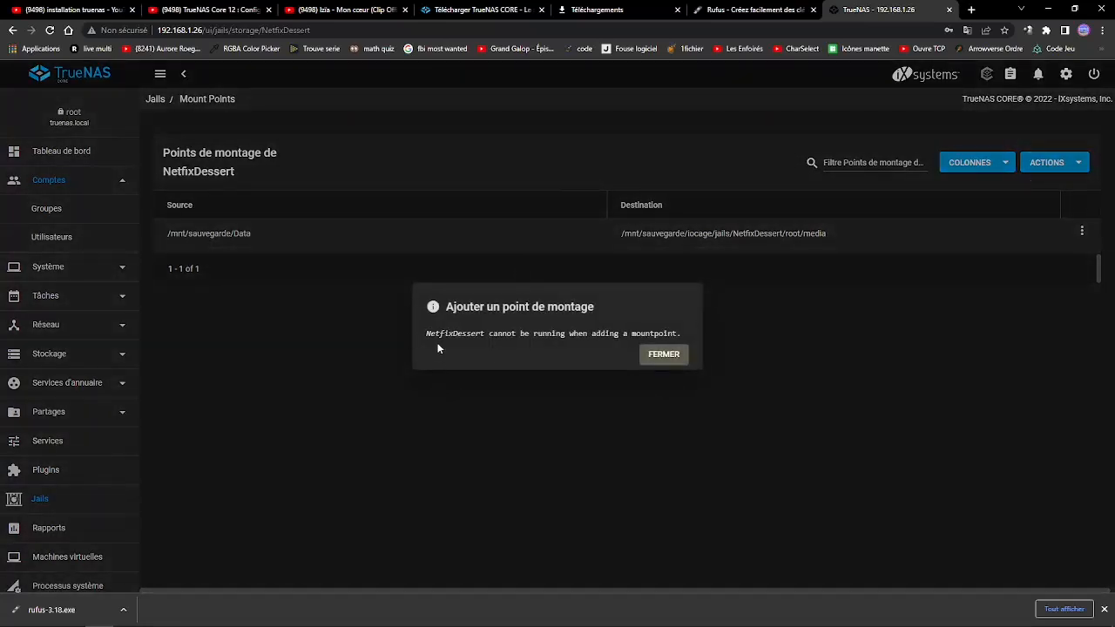
click(663, 353)
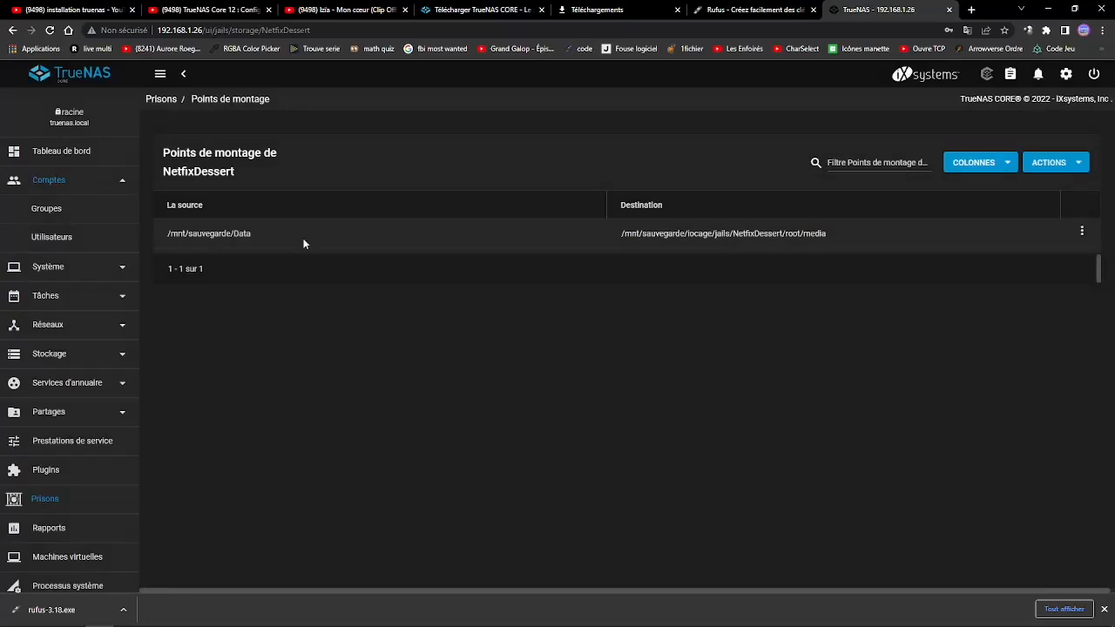
Return to the Plugins page and stop the NetfixDessert plugin
click(167, 100)
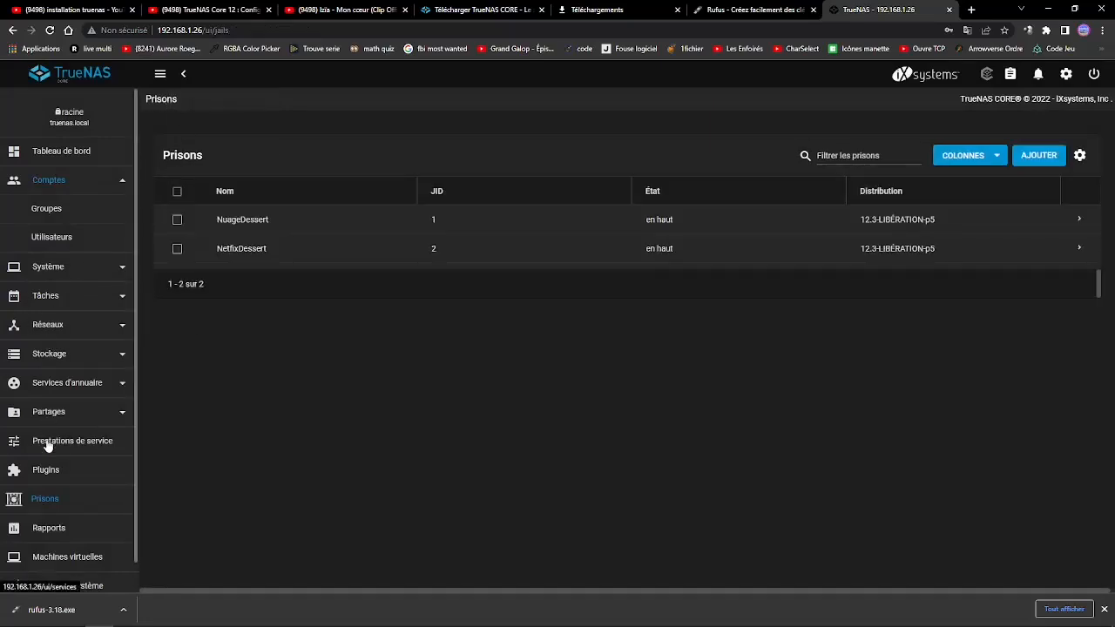
click(35, 473)
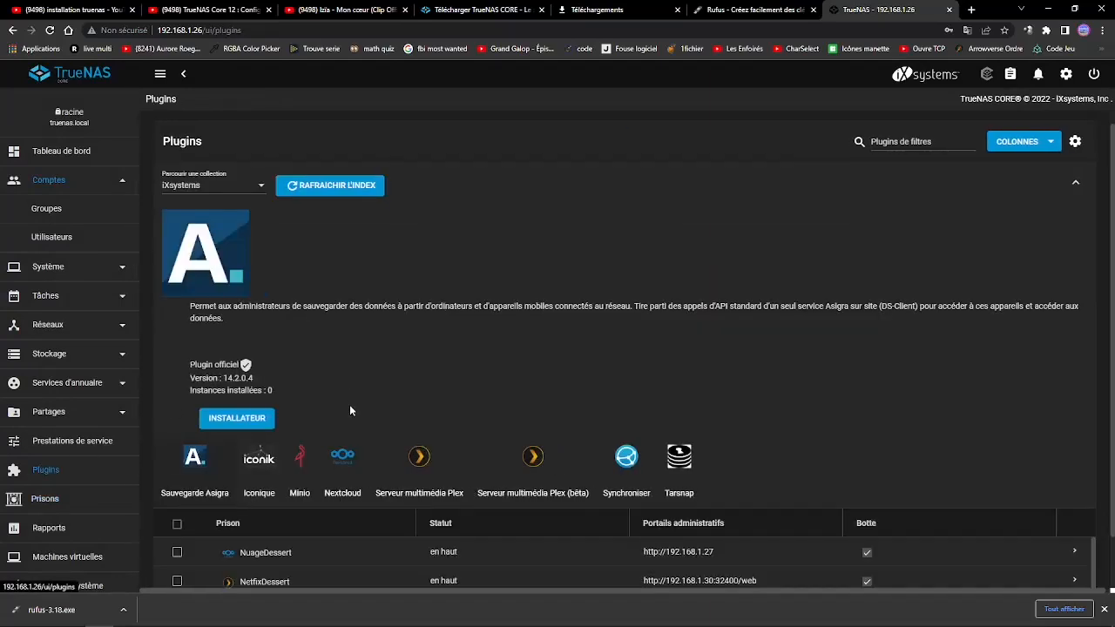
scroll(181, 500, down, 1)
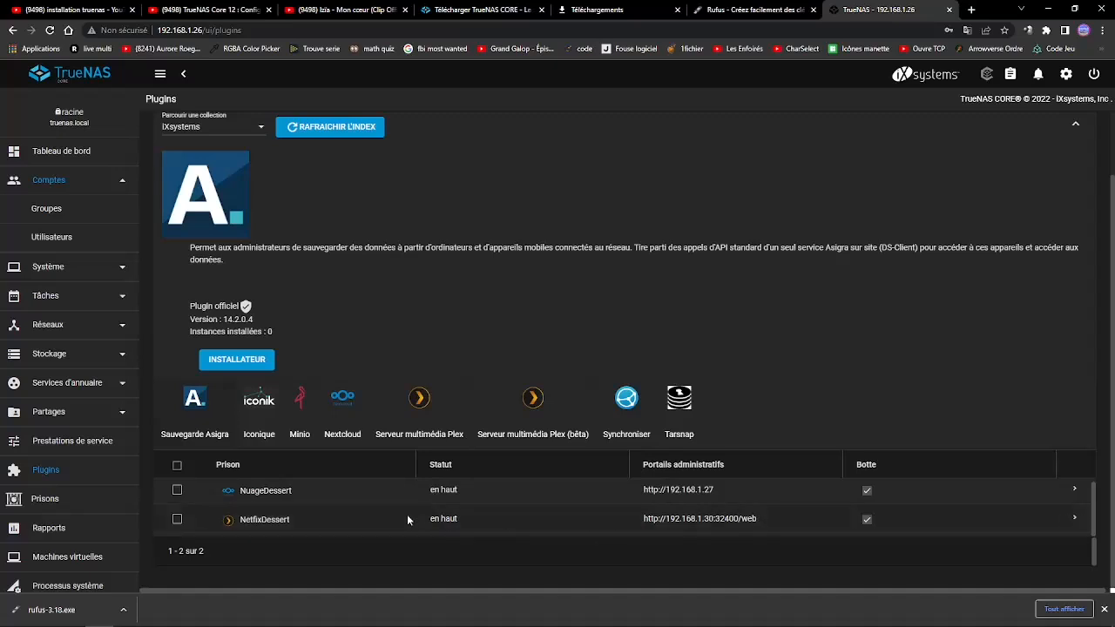
scroll(389, 501, down, 2)
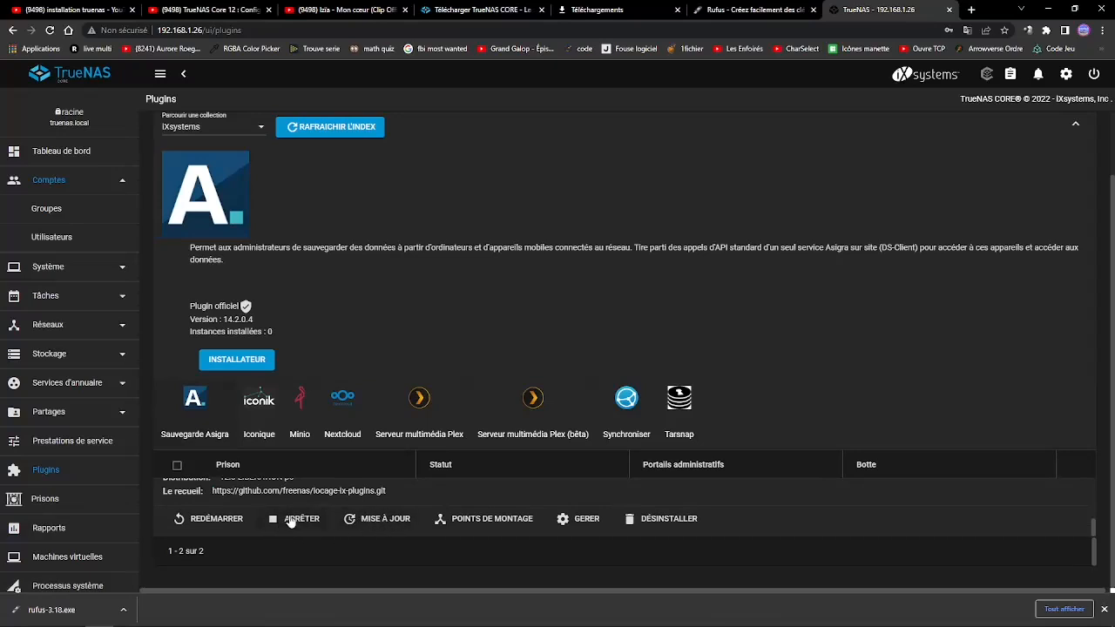
click(292, 520)
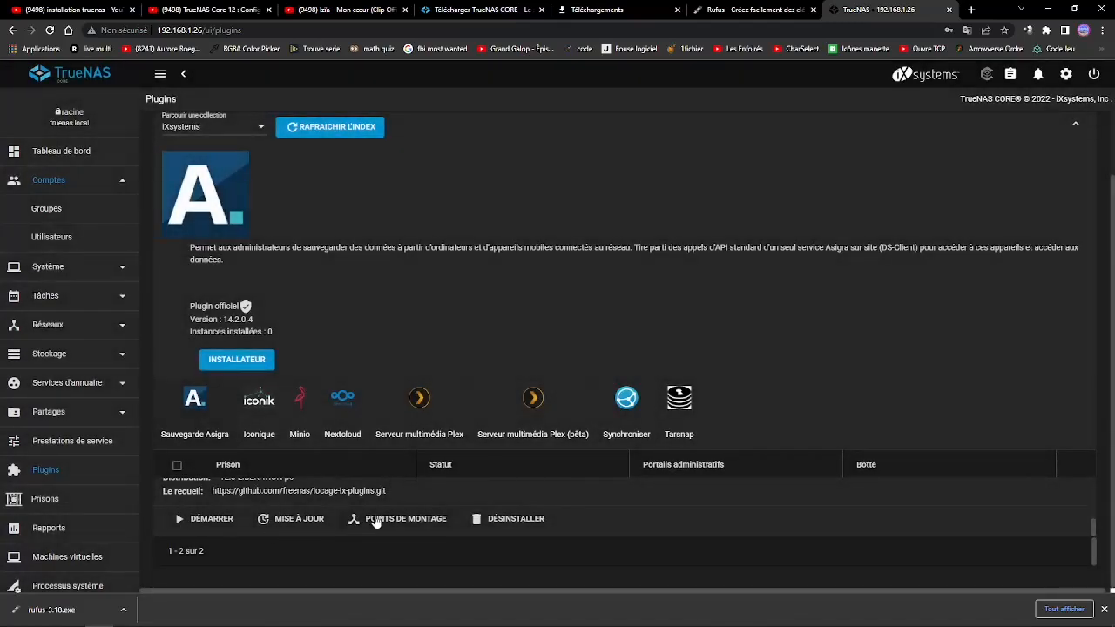
Start adding a mount point to NetfixDessert with /mnt/sauvegarde/Teste youtube as its source
click(377, 520)
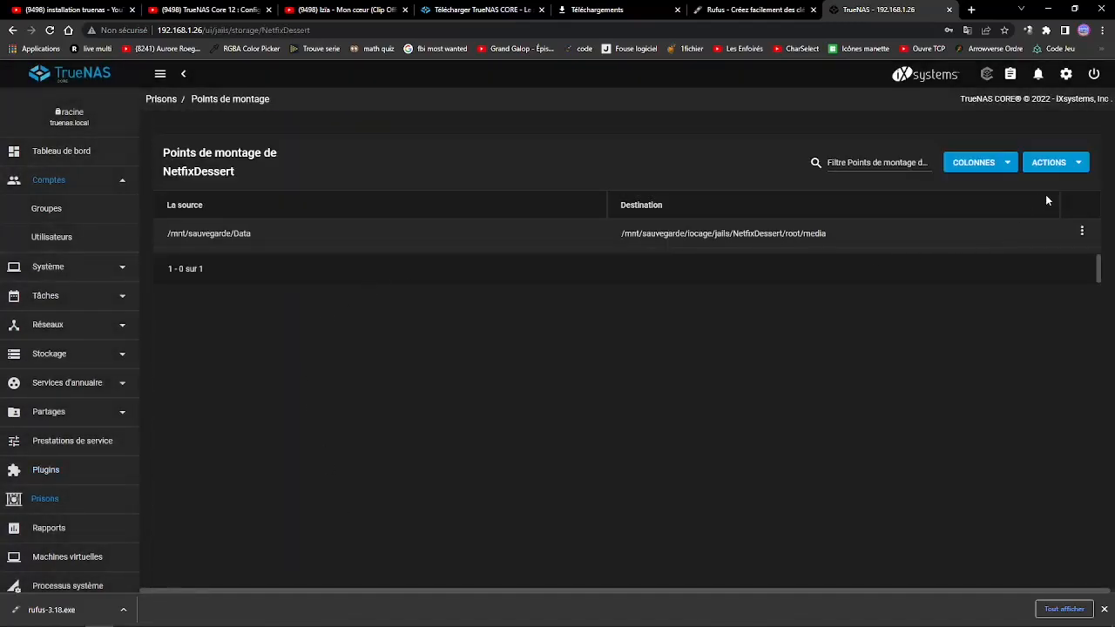
click(1062, 166)
click(1016, 190)
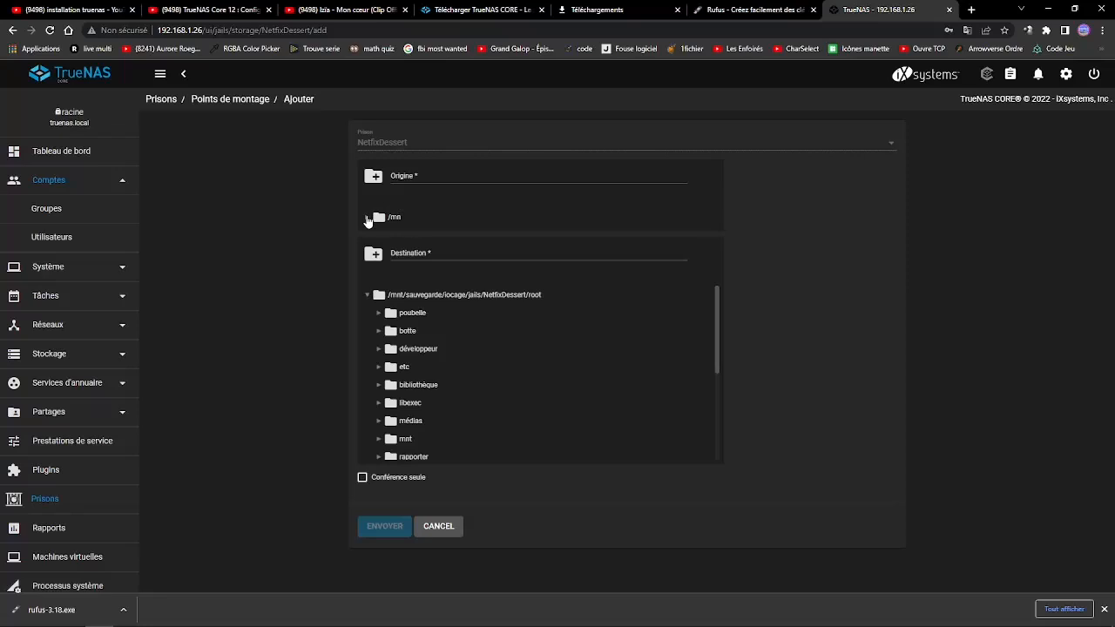
click(368, 217)
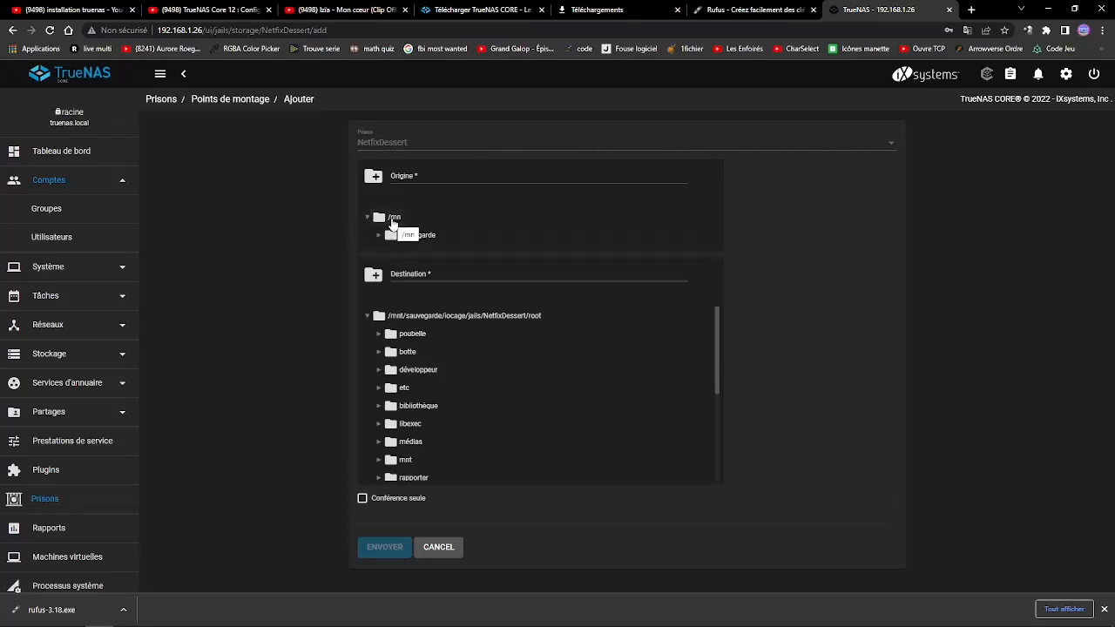
click(378, 235)
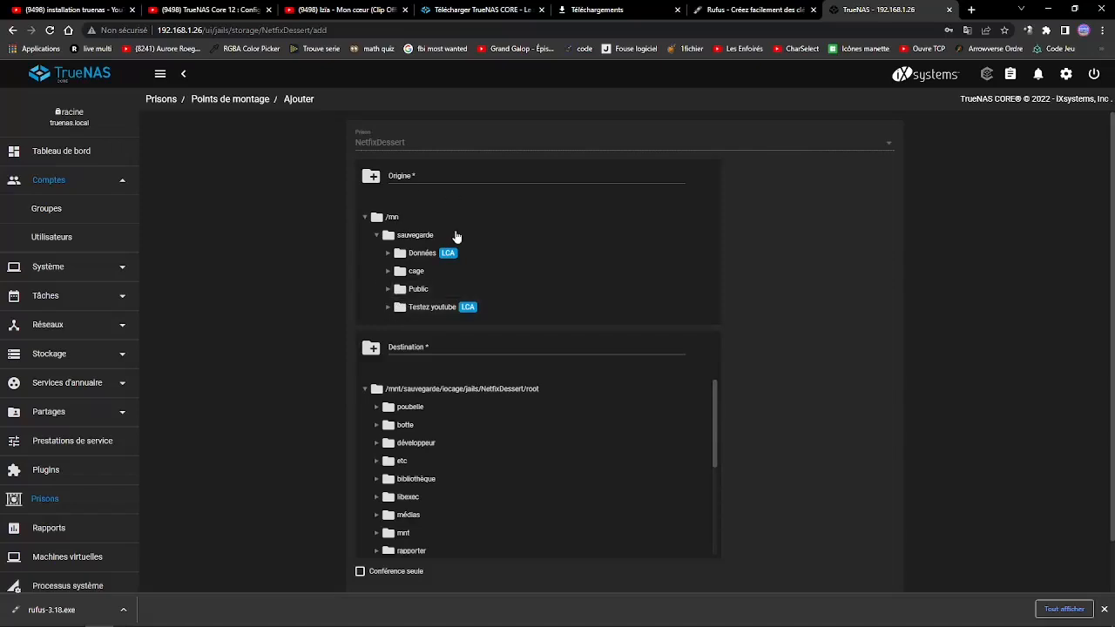
click(387, 308)
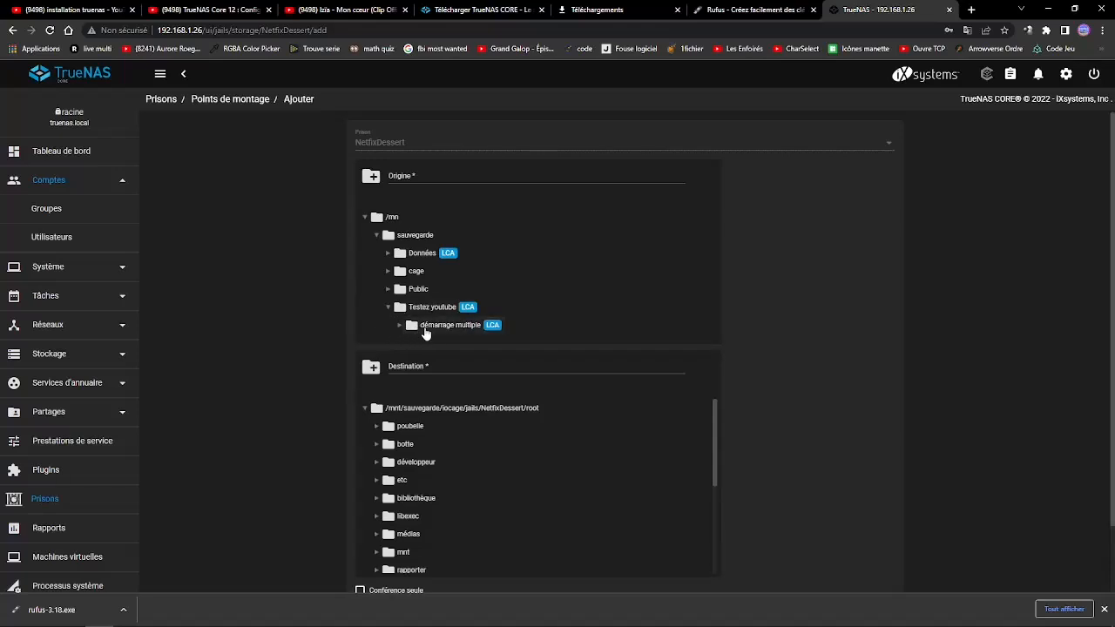
click(410, 312)
click(391, 309)
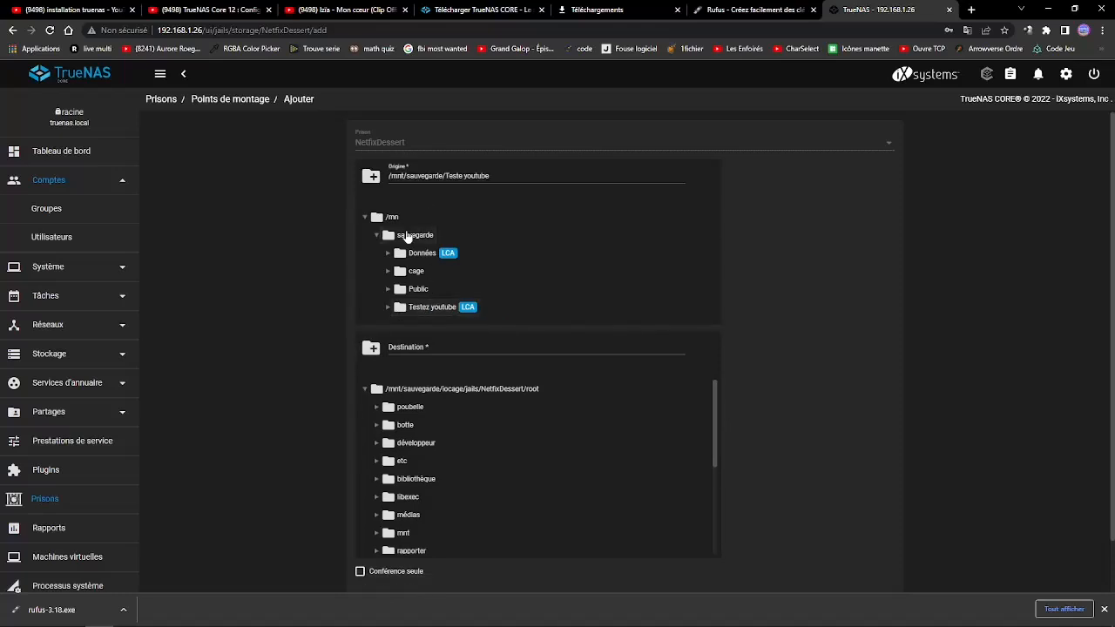
Set the mount point's destination to the media folder, /mnt/sauvegarde/iocage/jails/NetfixDessert/root/media
scroll(409, 453, down, 5)
scroll(400, 464, up, 2)
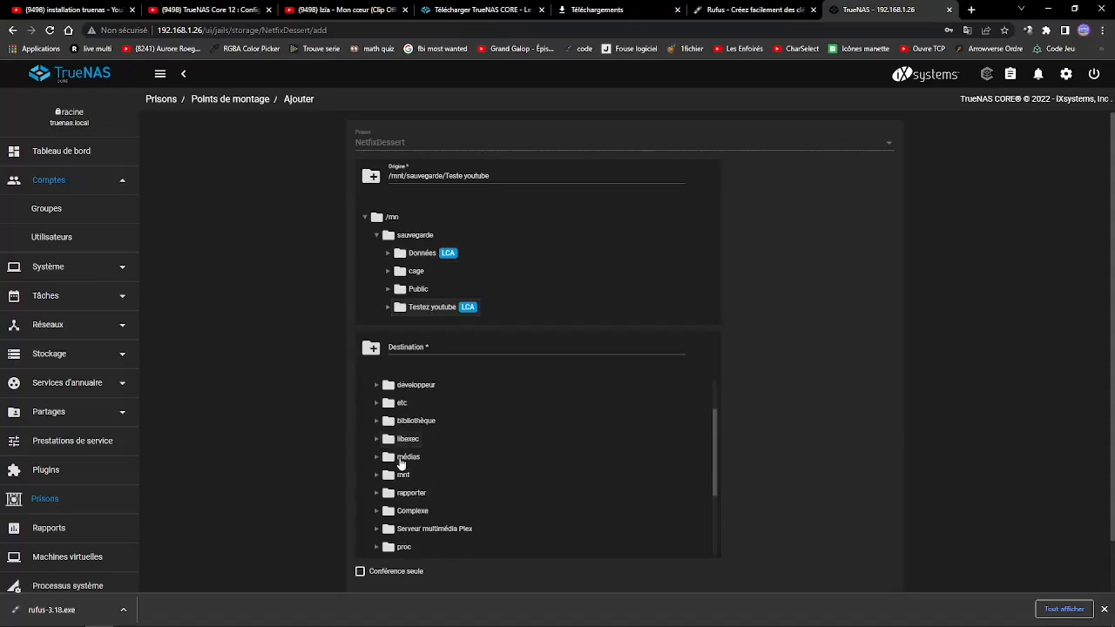
click(407, 460)
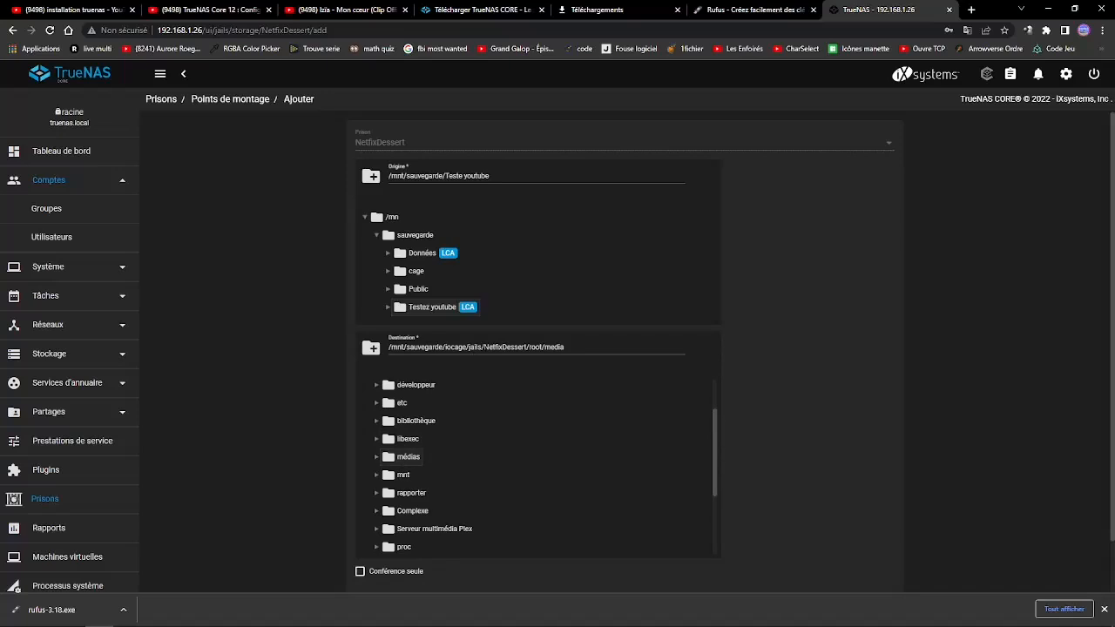
Cancel the new mount point and examine the destination of NetfixDessert's existing mount point
scroll(545, 351, down, 2)
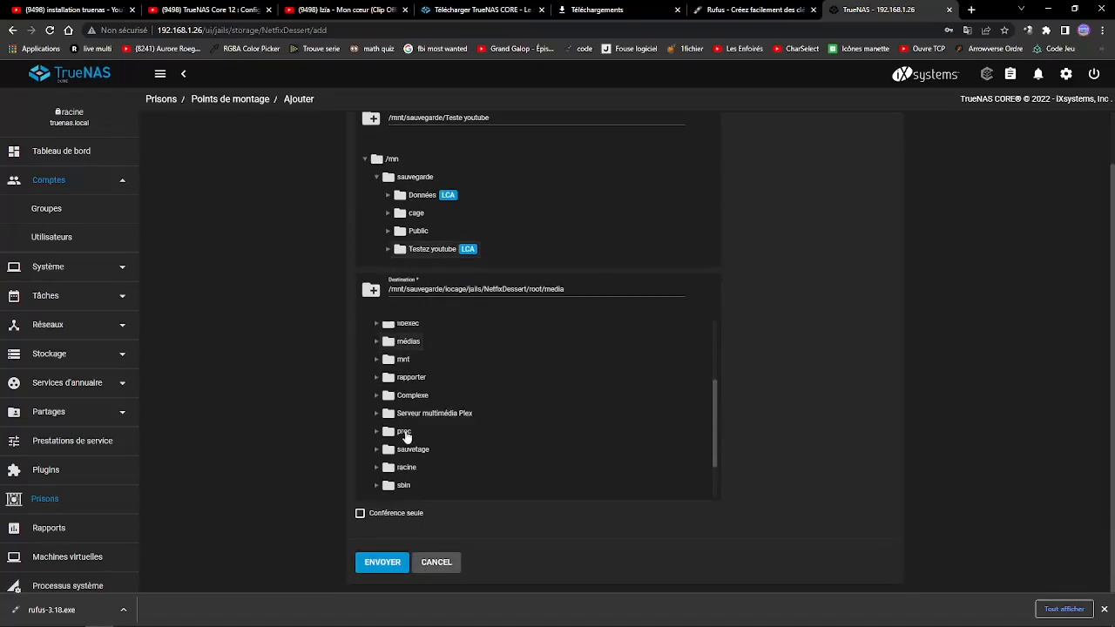
scroll(410, 418, down, 3)
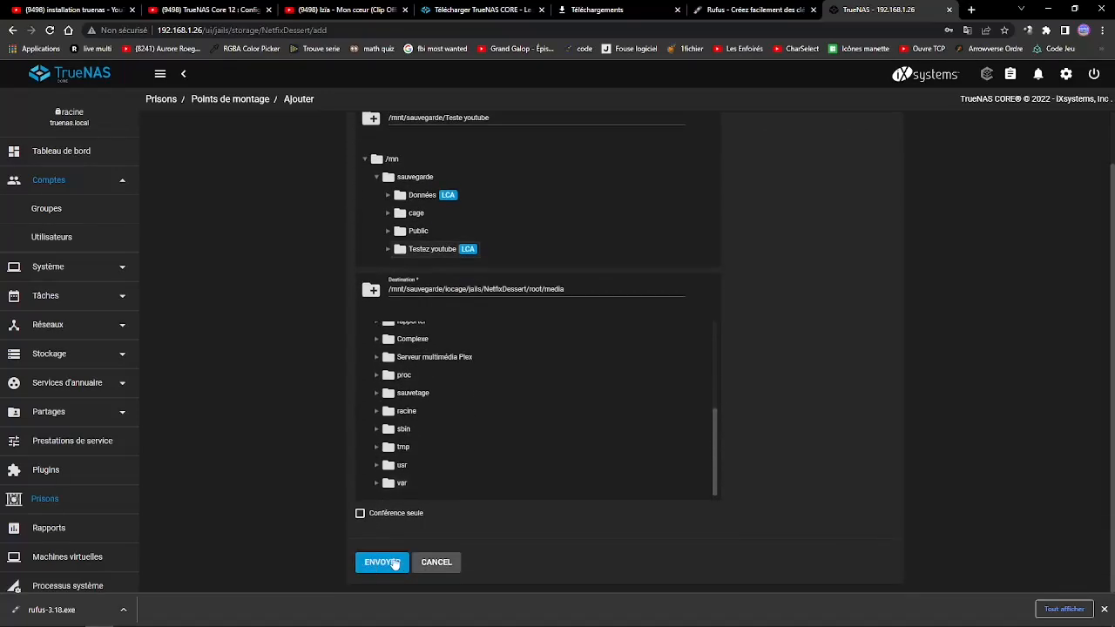
click(435, 562)
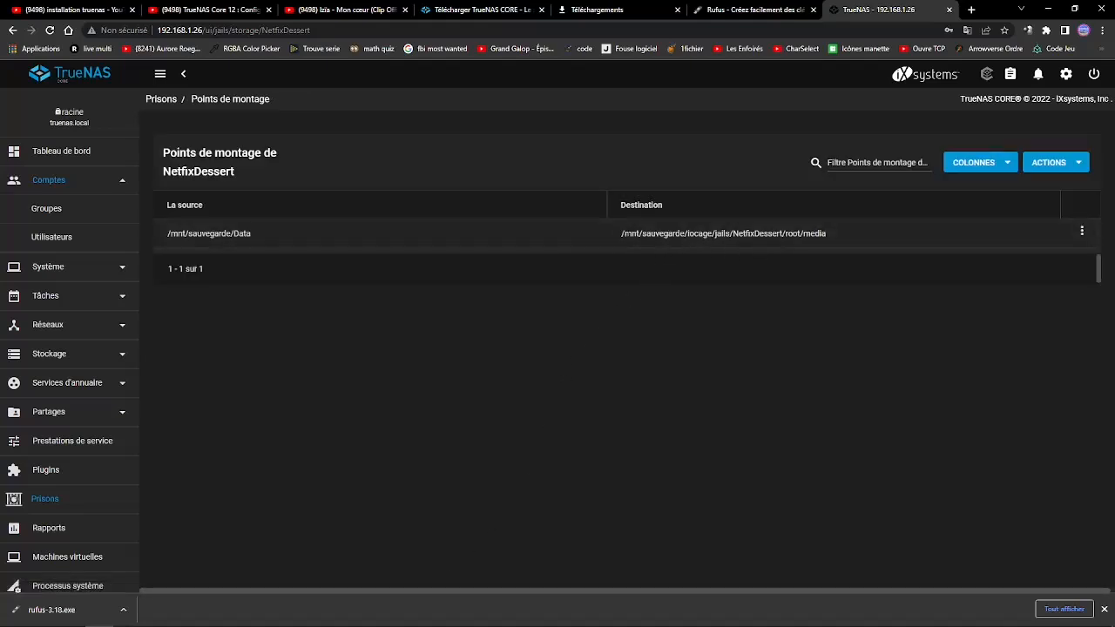
drag(621, 233, 802, 233)
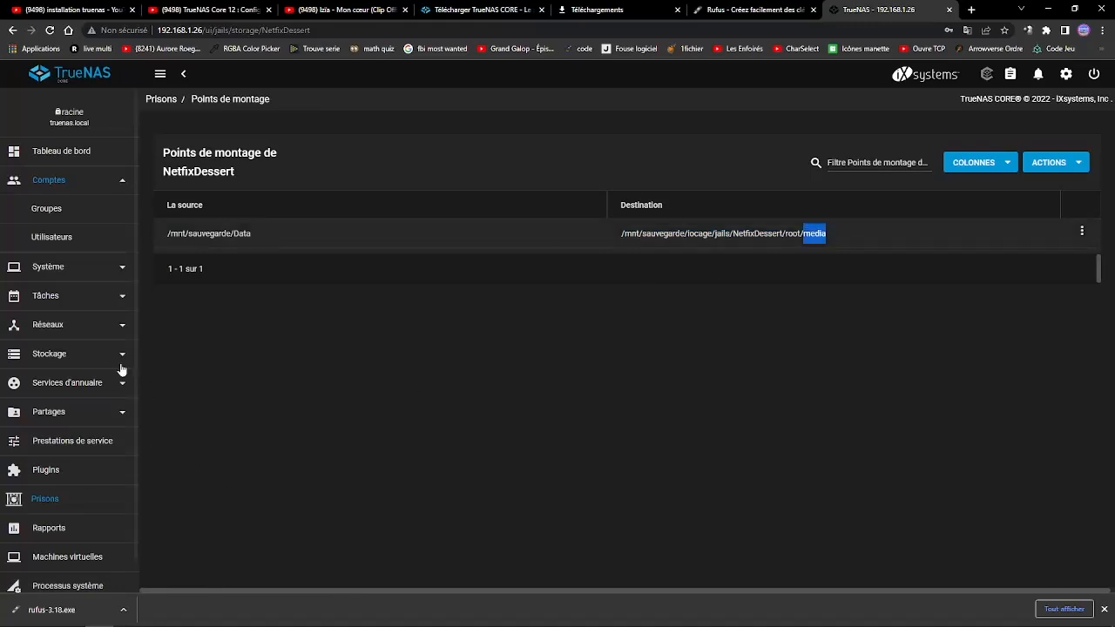
View the Windows (SMB) shares and open the Services page
click(43, 418)
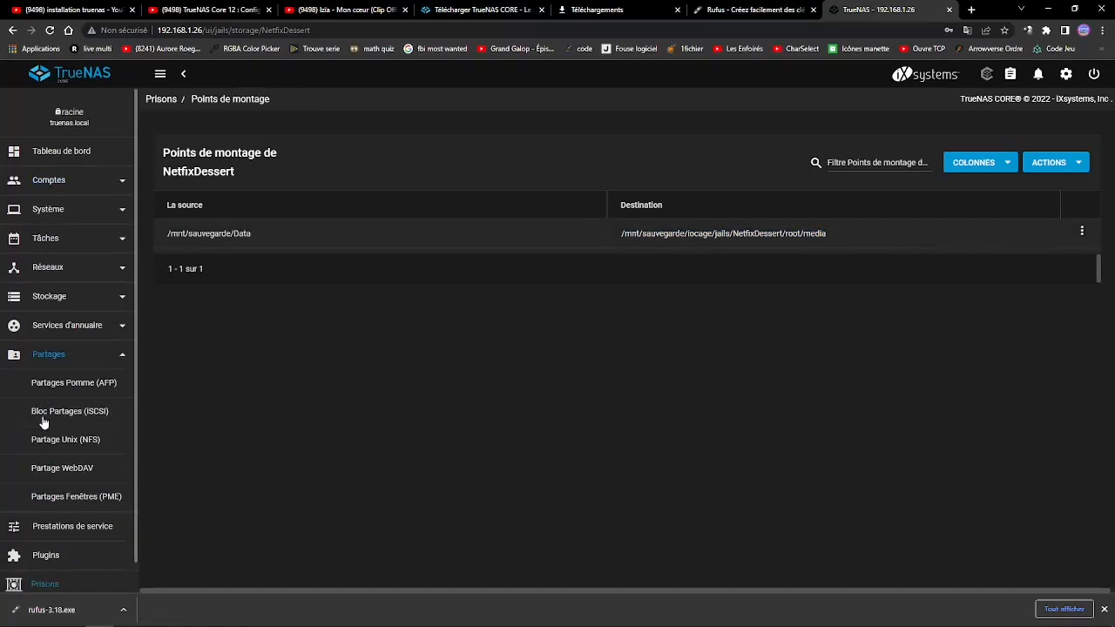
click(52, 495)
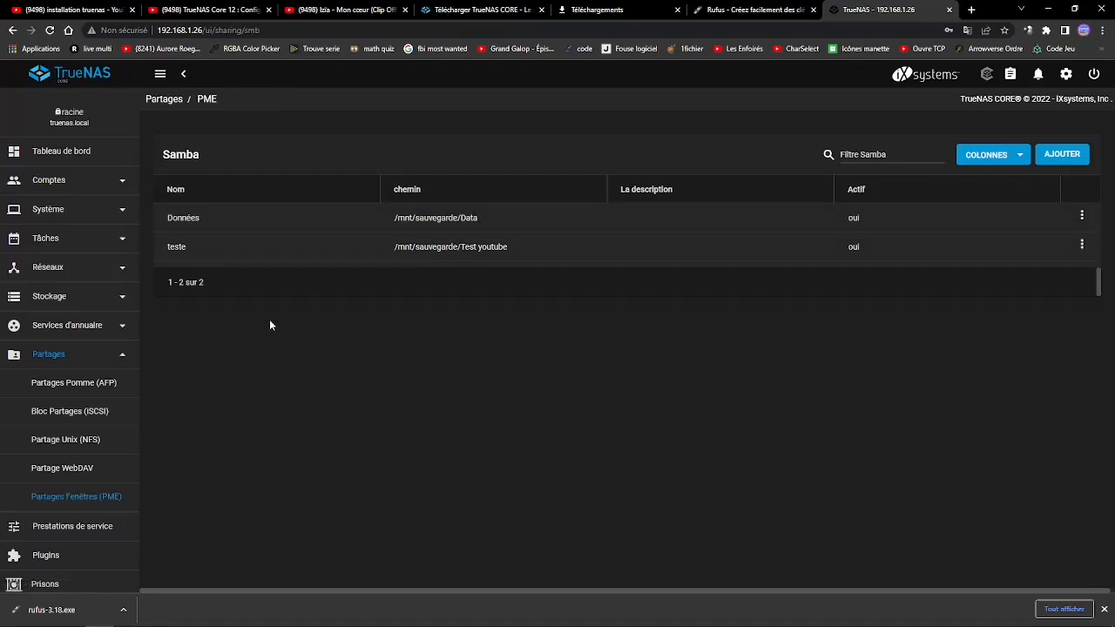
scroll(63, 410, down, 1)
scroll(63, 409, down, 1)
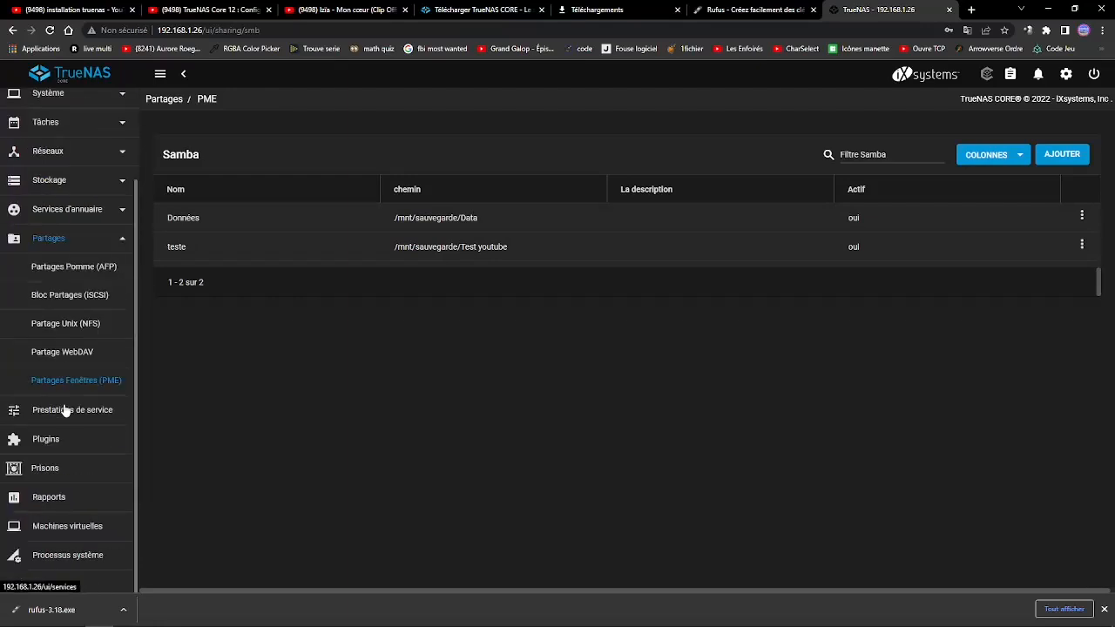
scroll(64, 471, down, 1)
click(47, 383)
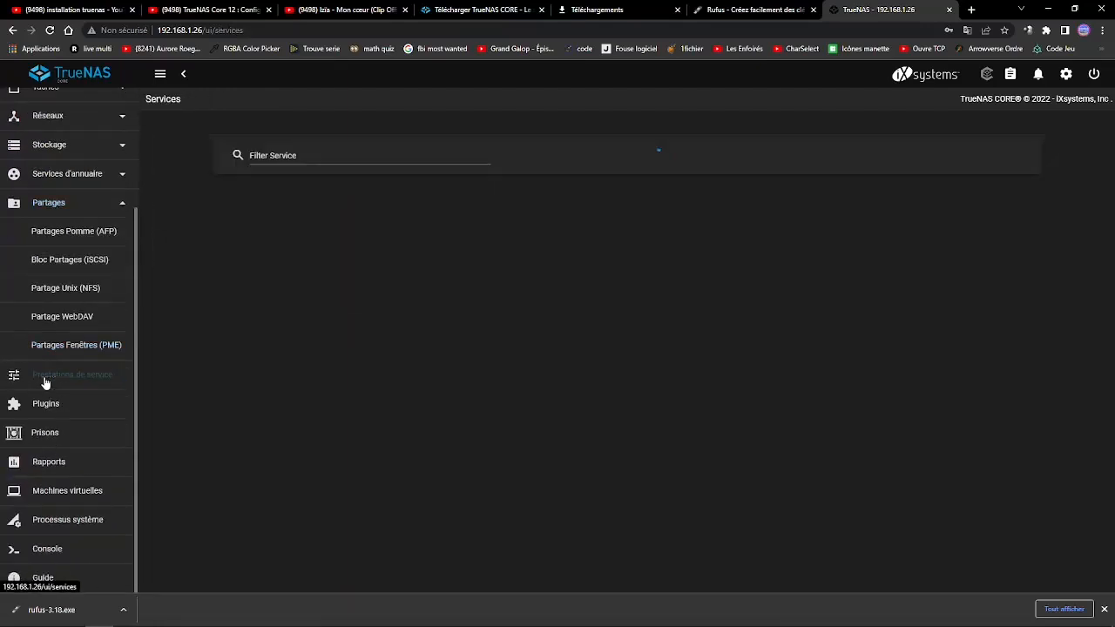
Review the installed plugins and open a shell in the NetfixDessert jail
click(45, 404)
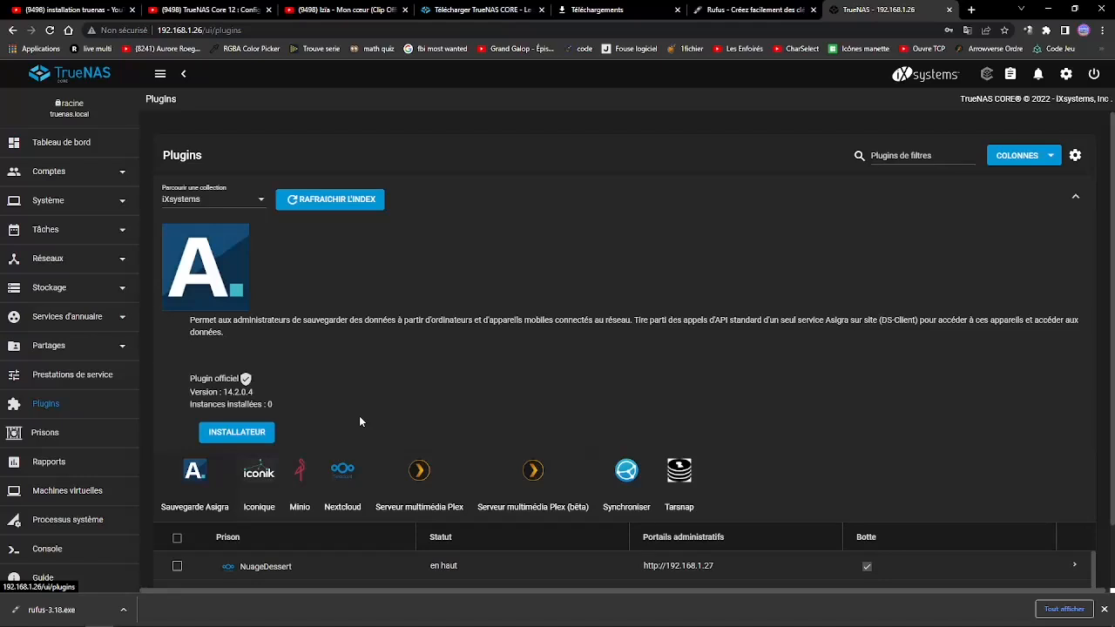
scroll(457, 339, down, 1)
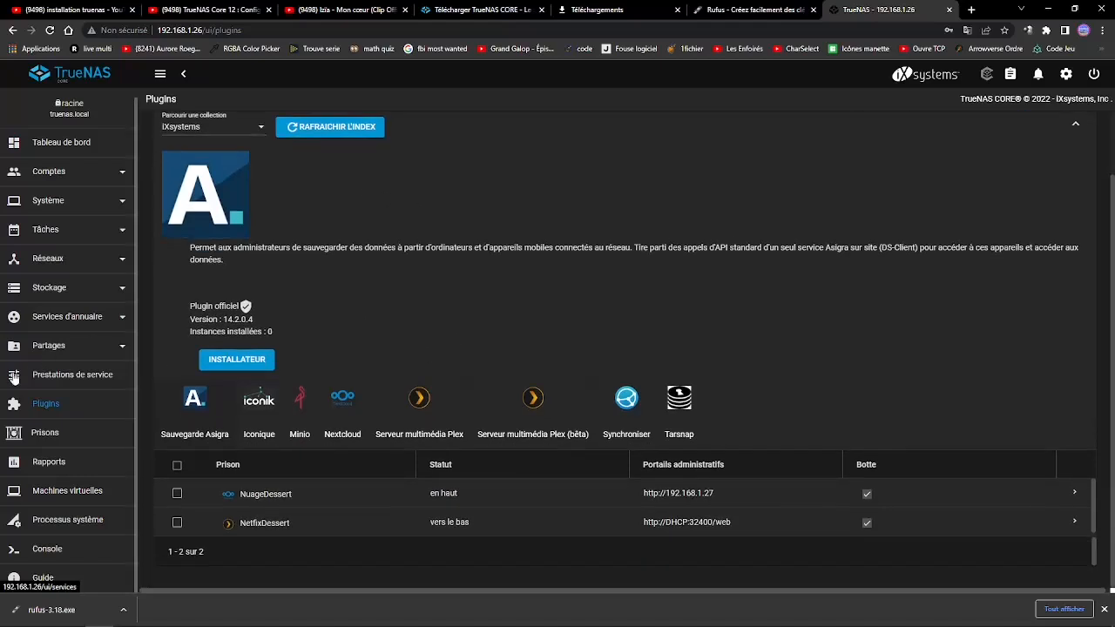
click(48, 433)
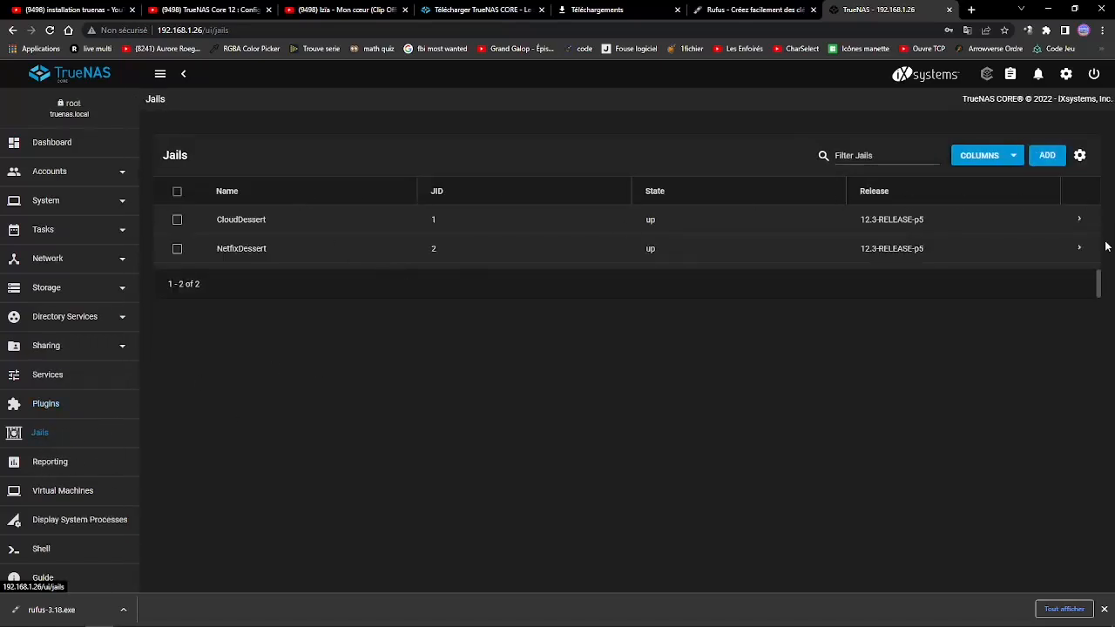
click(1078, 249)
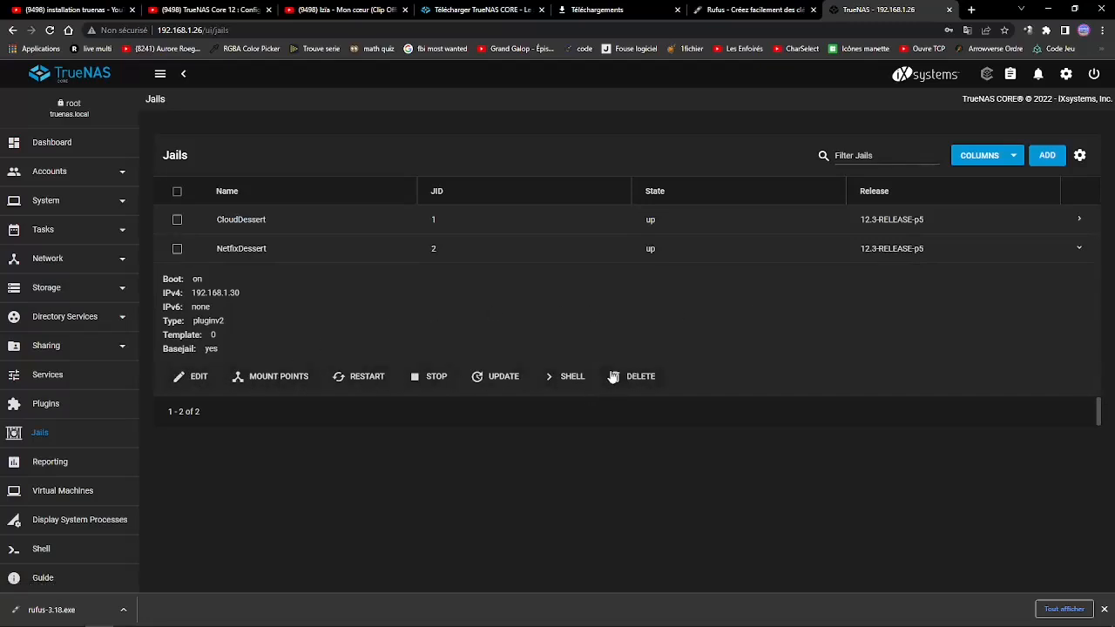
click(558, 381)
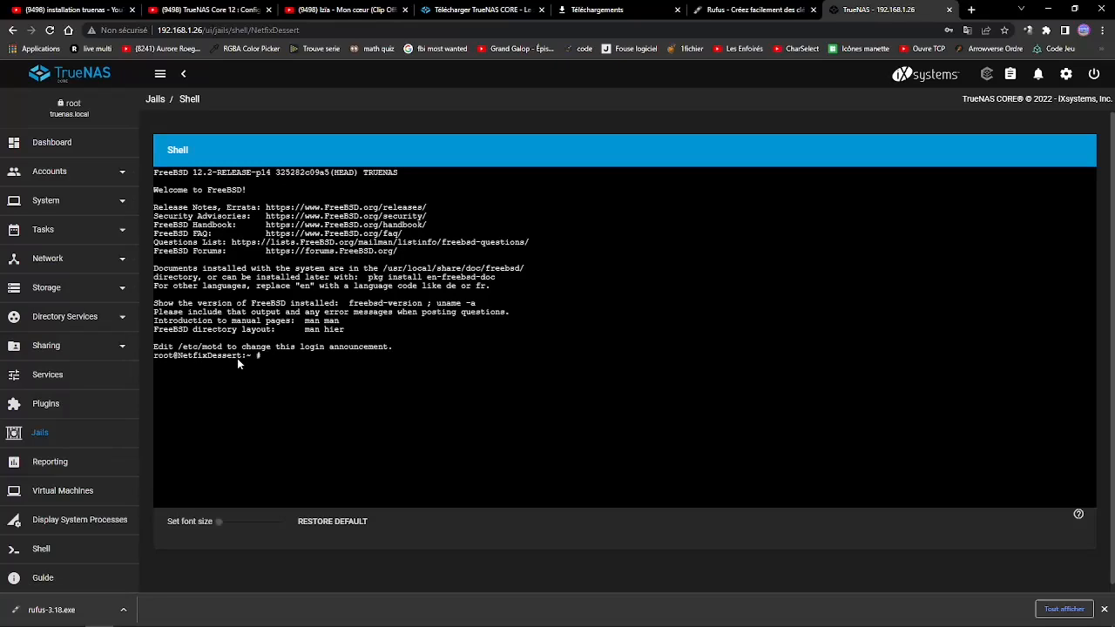
Return to the Jails page and view the mount points of NetfixDessert
click(45, 434)
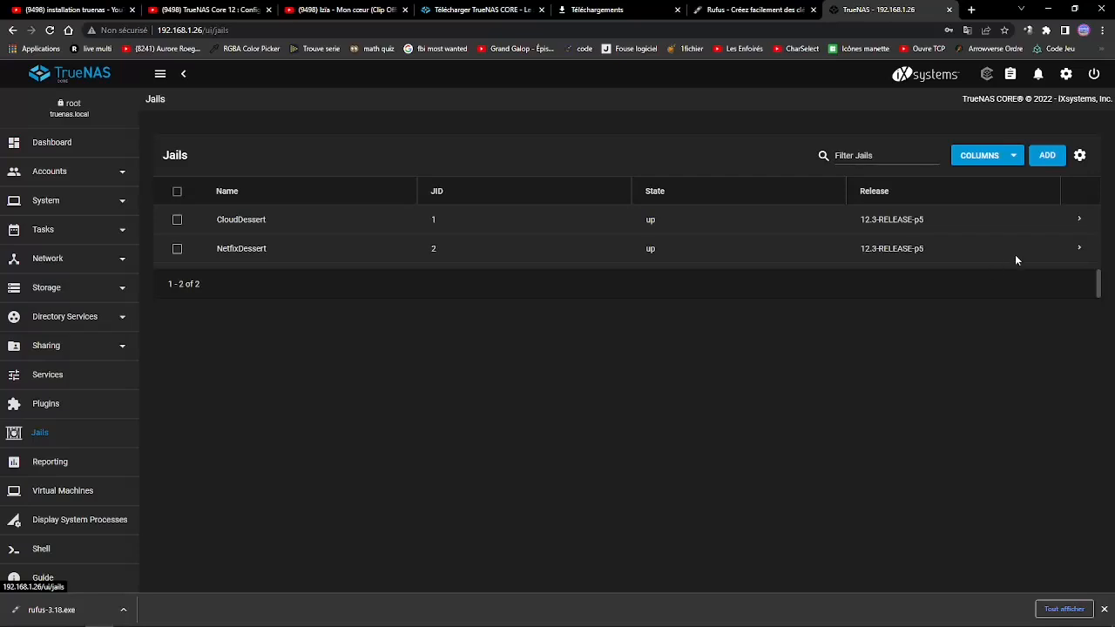
click(1080, 250)
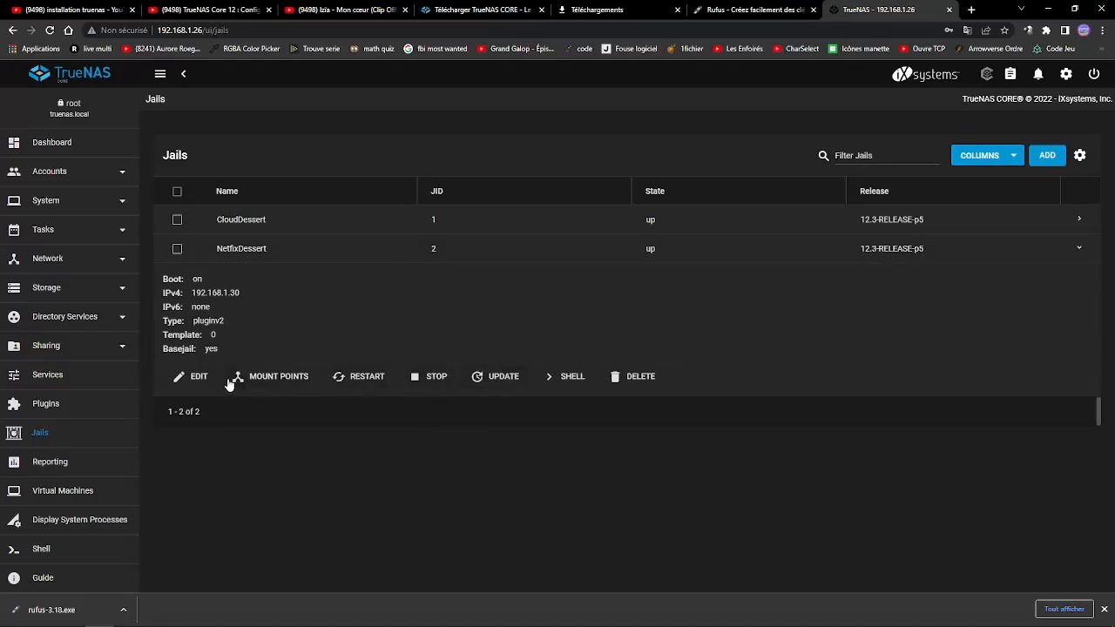
click(259, 378)
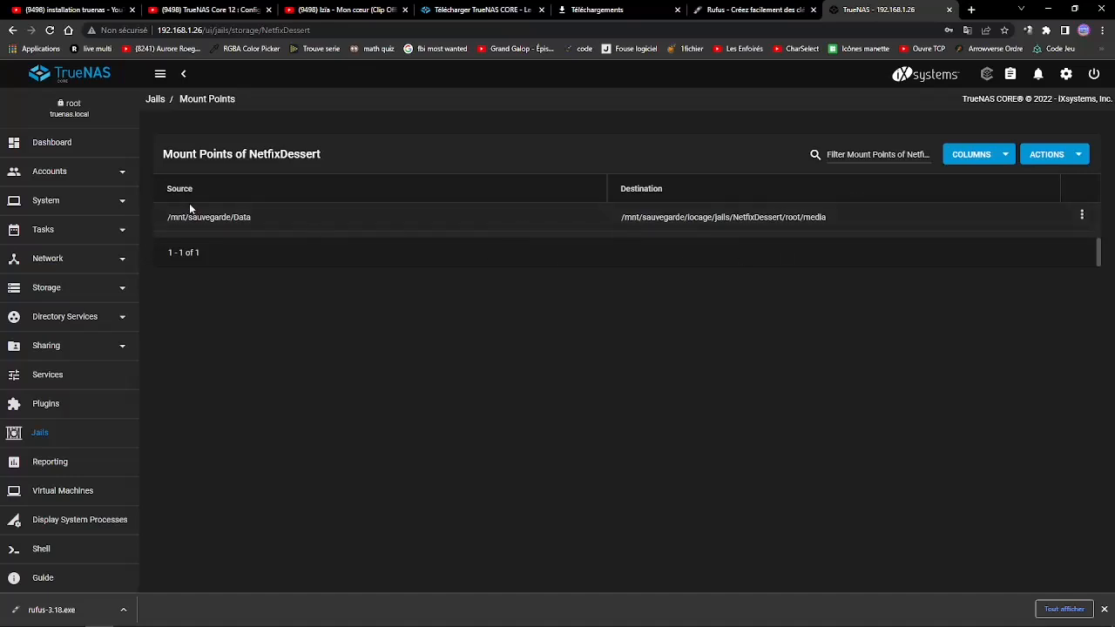
Open the NetfixDessert jail's edit page from the Jails list and look through its basic properties
click(157, 100)
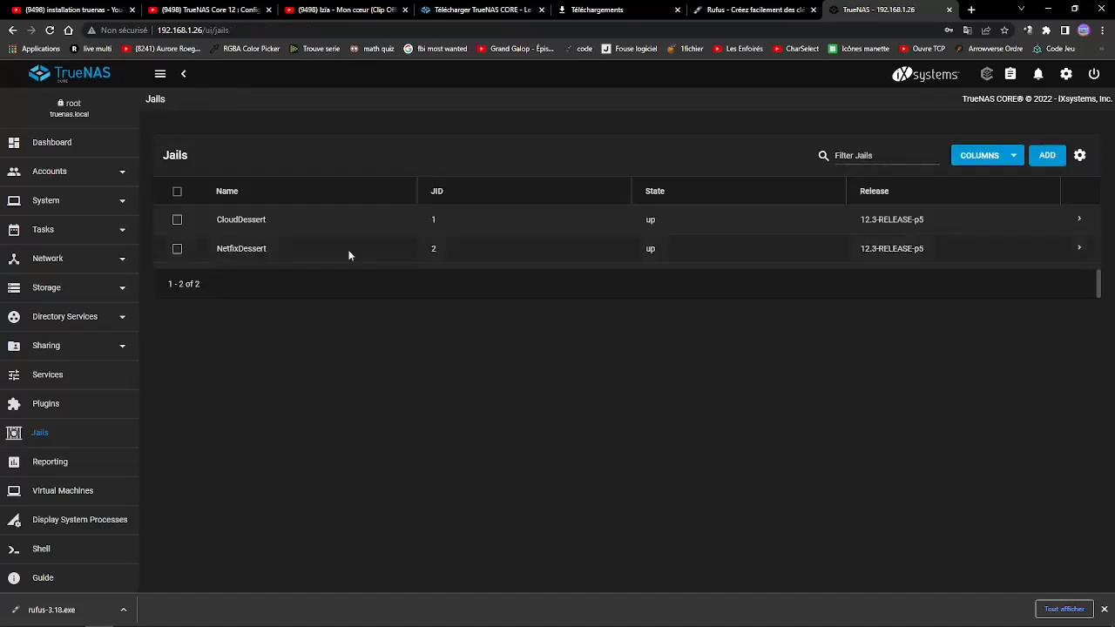
click(979, 260)
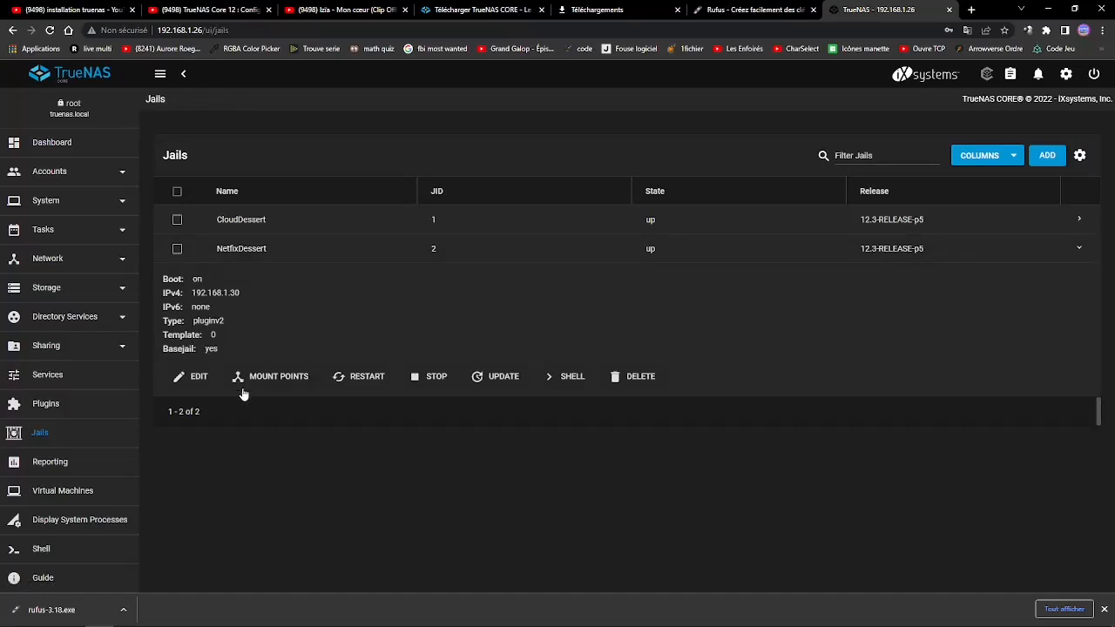
click(186, 383)
scroll(205, 296, down, 5)
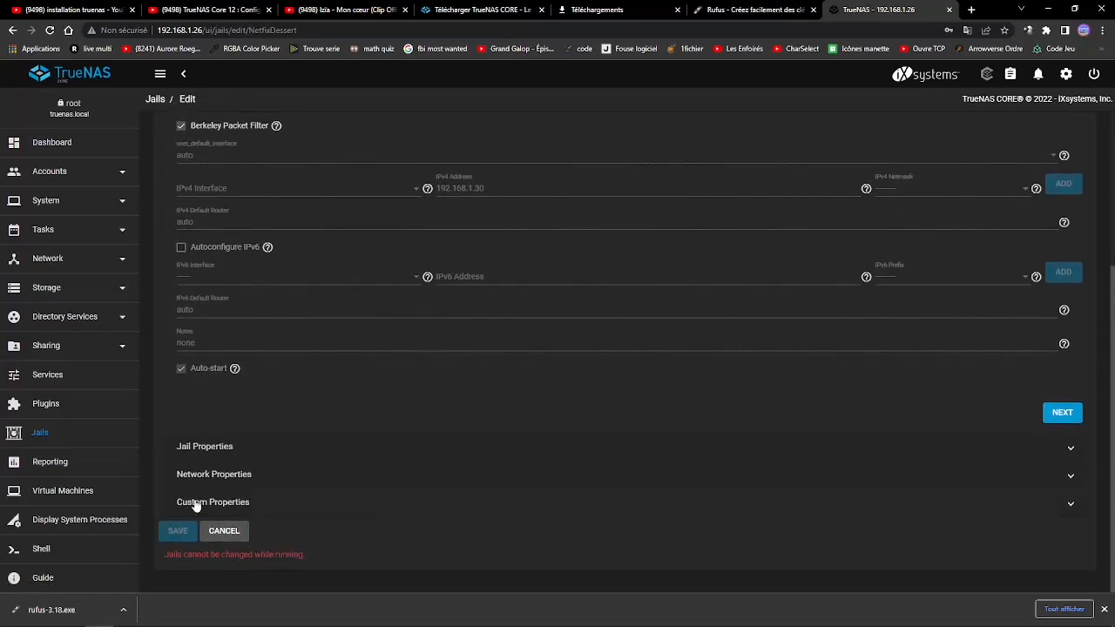
Translate the jail edit page into French, switch it back to English and dismiss the translation prompt
right_click(324, 557)
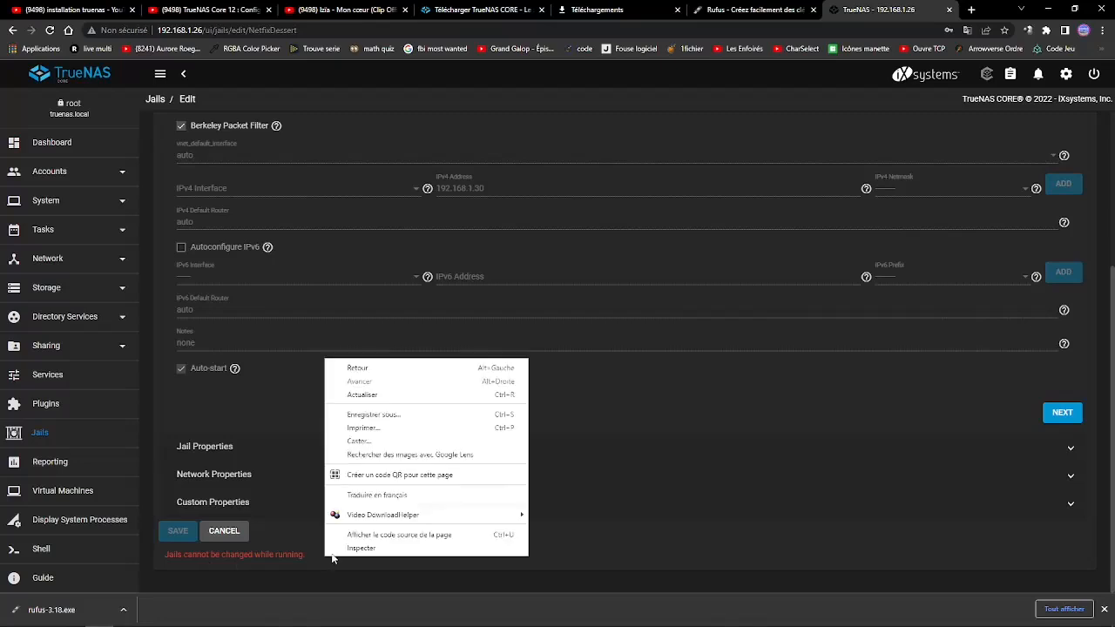
click(362, 494)
scroll(343, 483, down, 1)
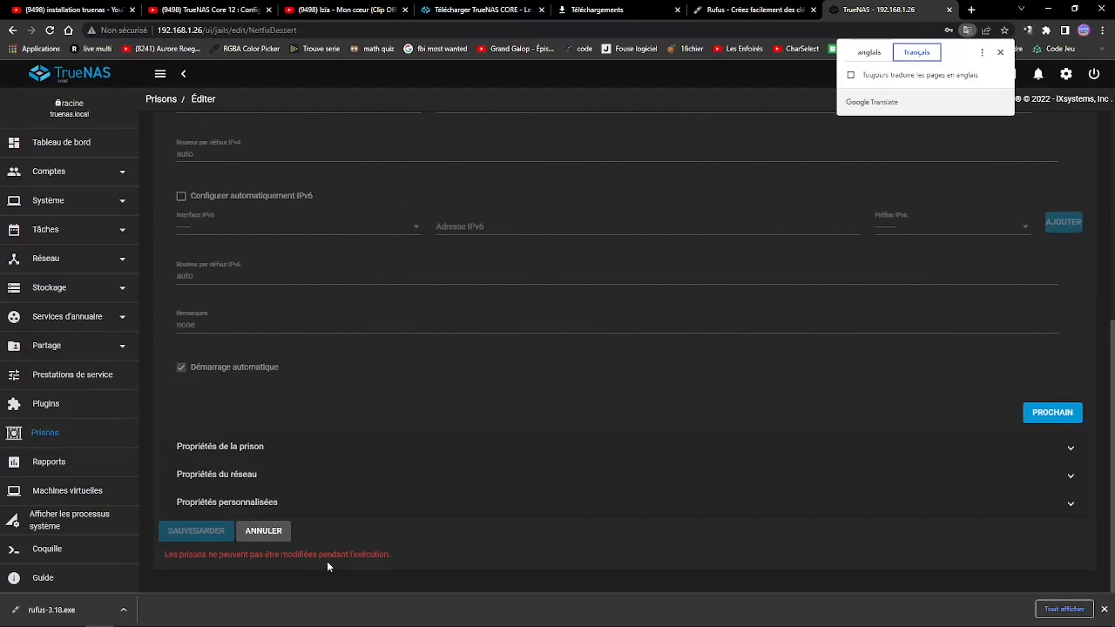
click(885, 55)
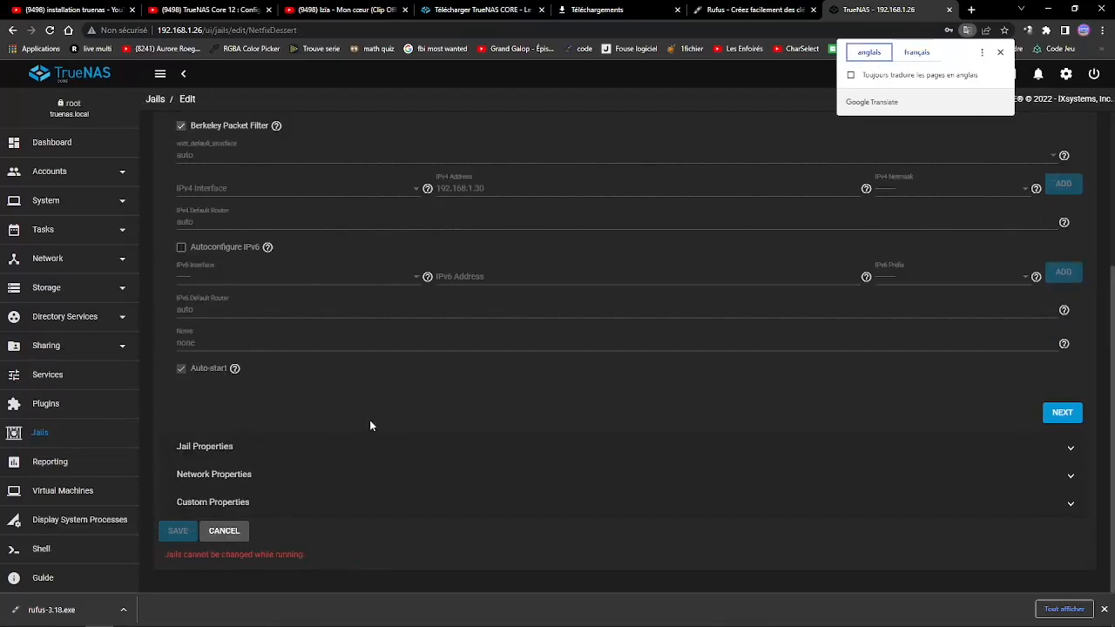
scroll(346, 427, up, 3)
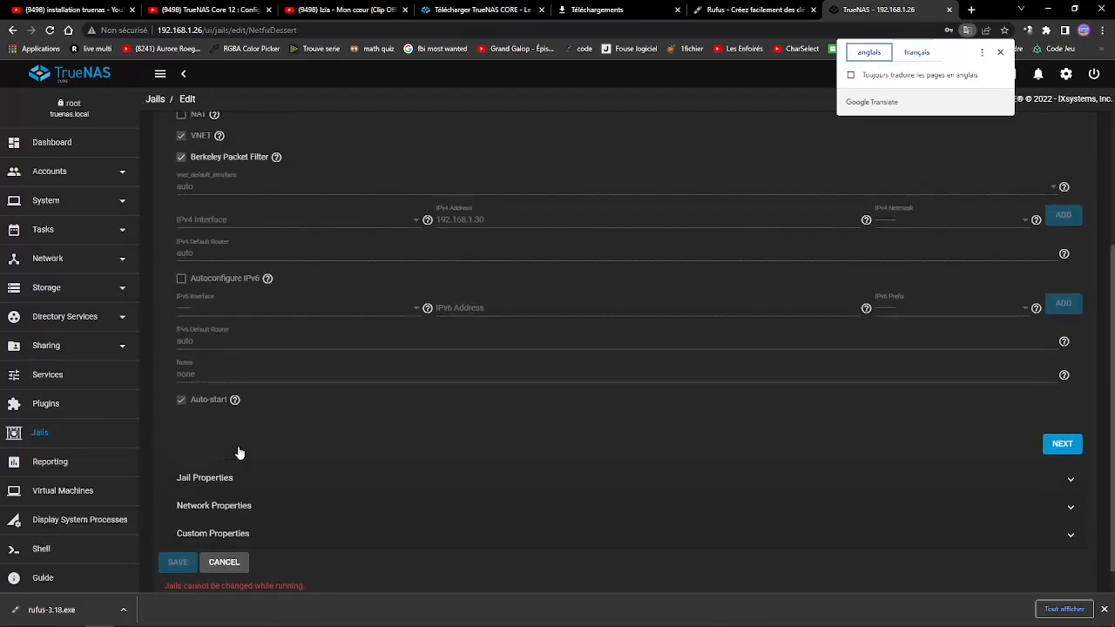
click(1000, 54)
Review NetfixDessert's network, IPv4, IPv6 and auto-start settings among its basic properties
scroll(364, 266, down, 3)
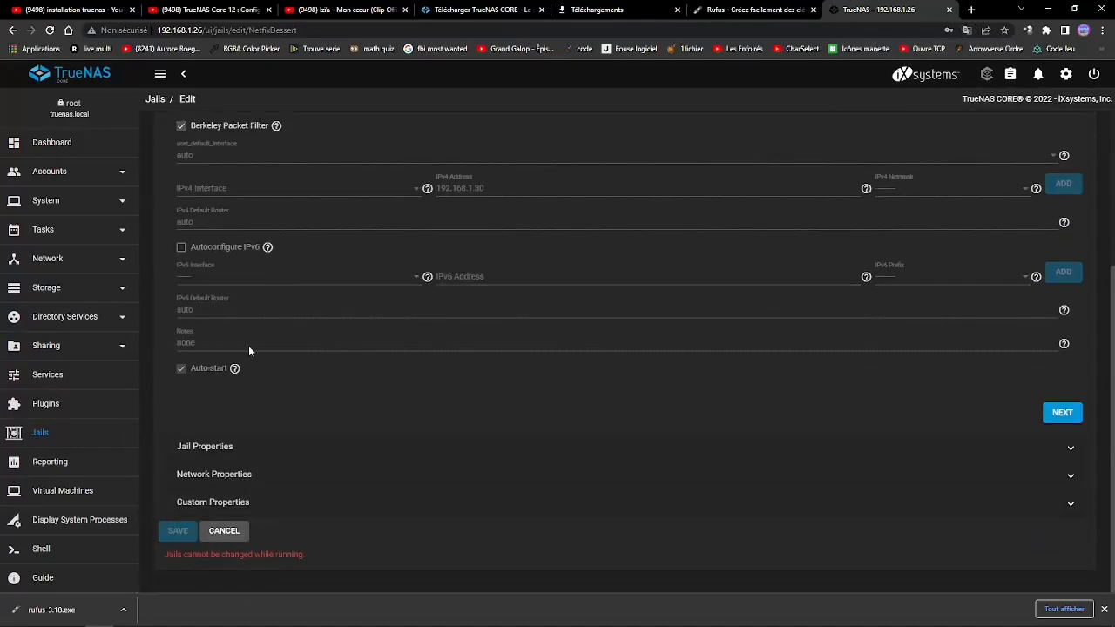
scroll(249, 351, up, 3)
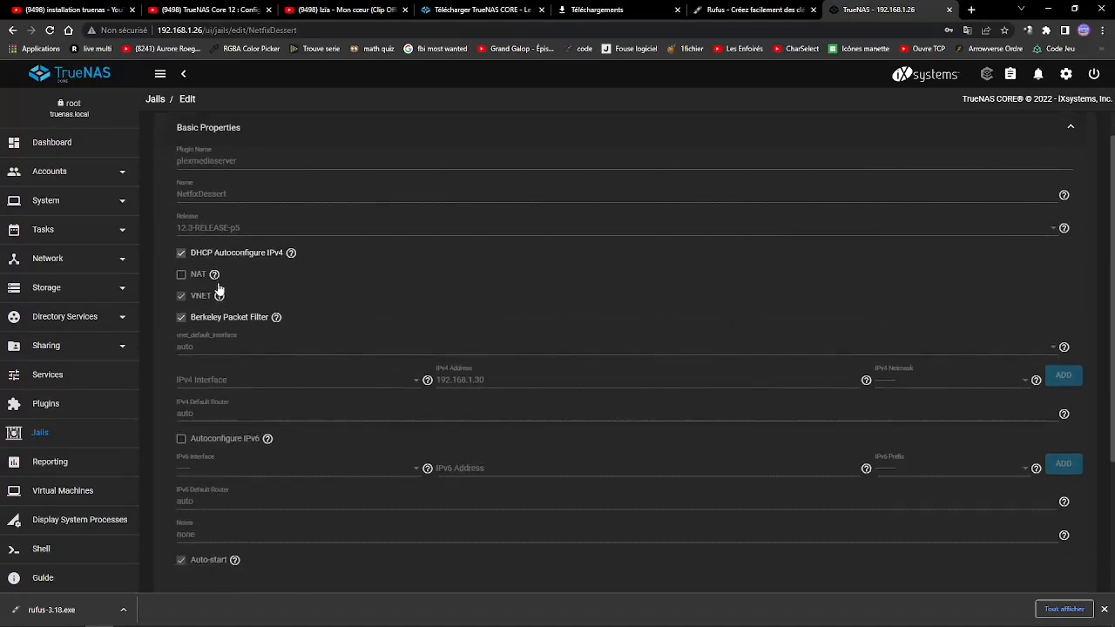
scroll(214, 291, down, 3)
scroll(218, 326, up, 3)
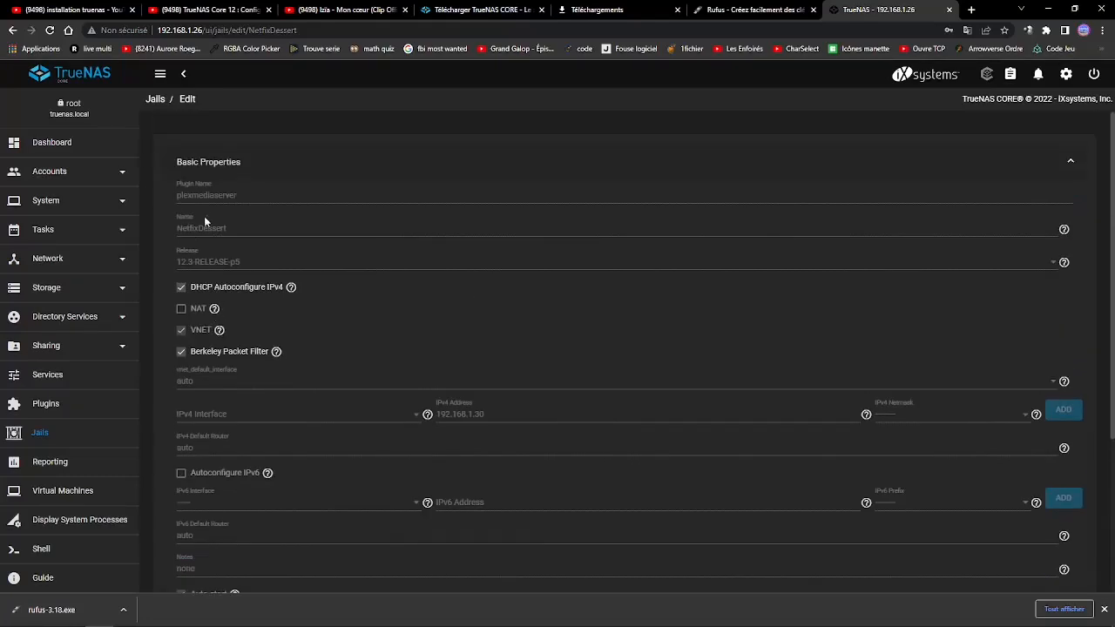
Reopen the NetfixDessert jail for editing, inspect its Jail Properties section and return to the Jails list
click(157, 102)
click(1079, 250)
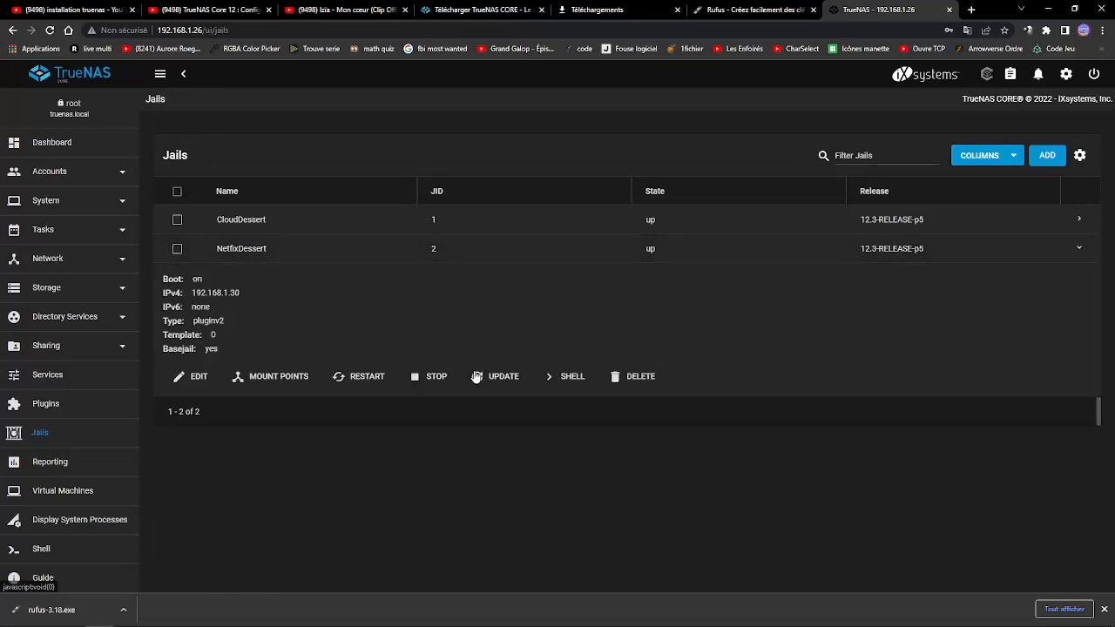
click(188, 378)
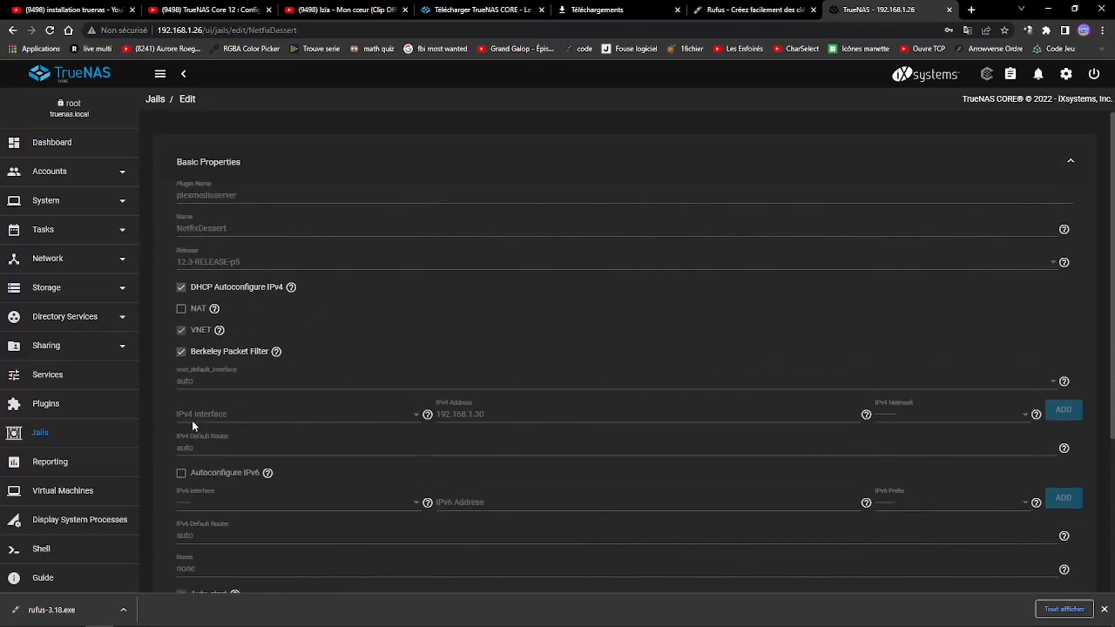
scroll(191, 419, down, 3)
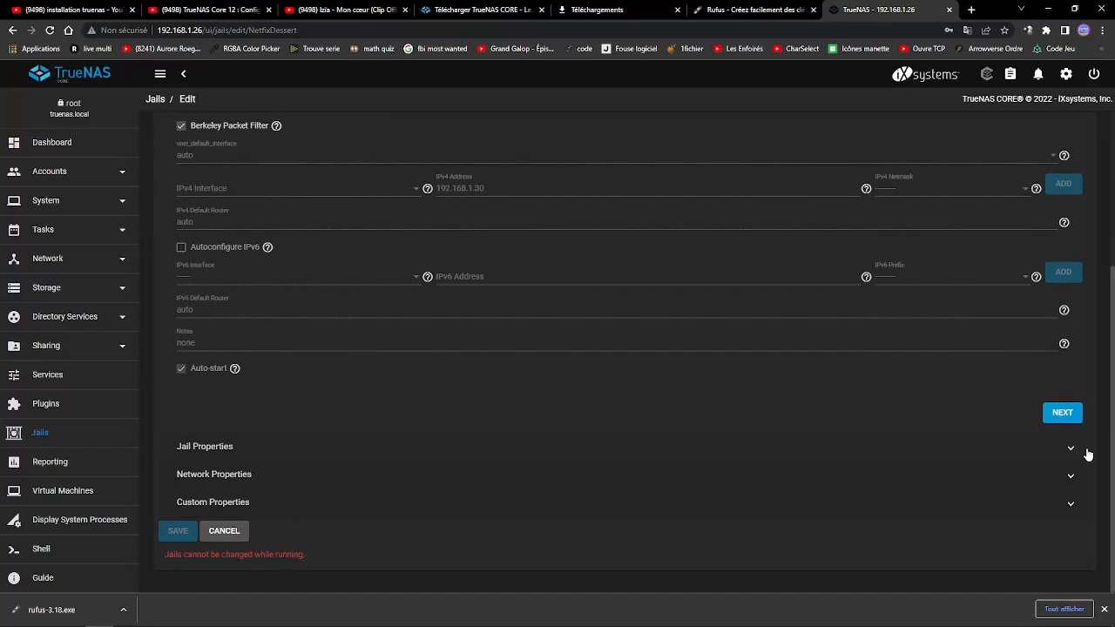
click(1071, 450)
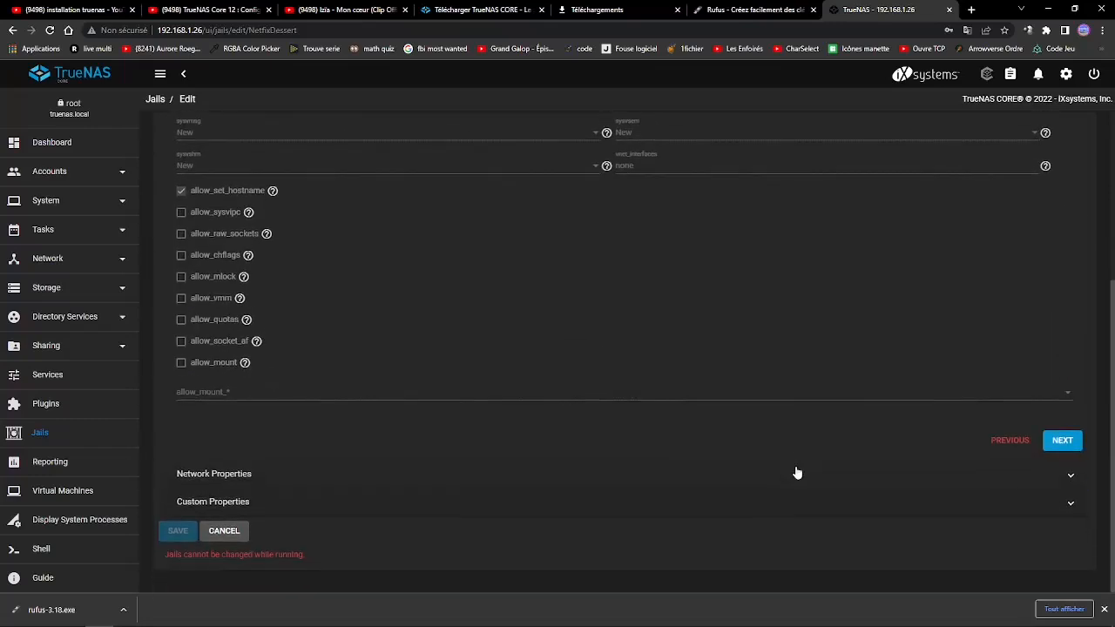
click(1073, 495)
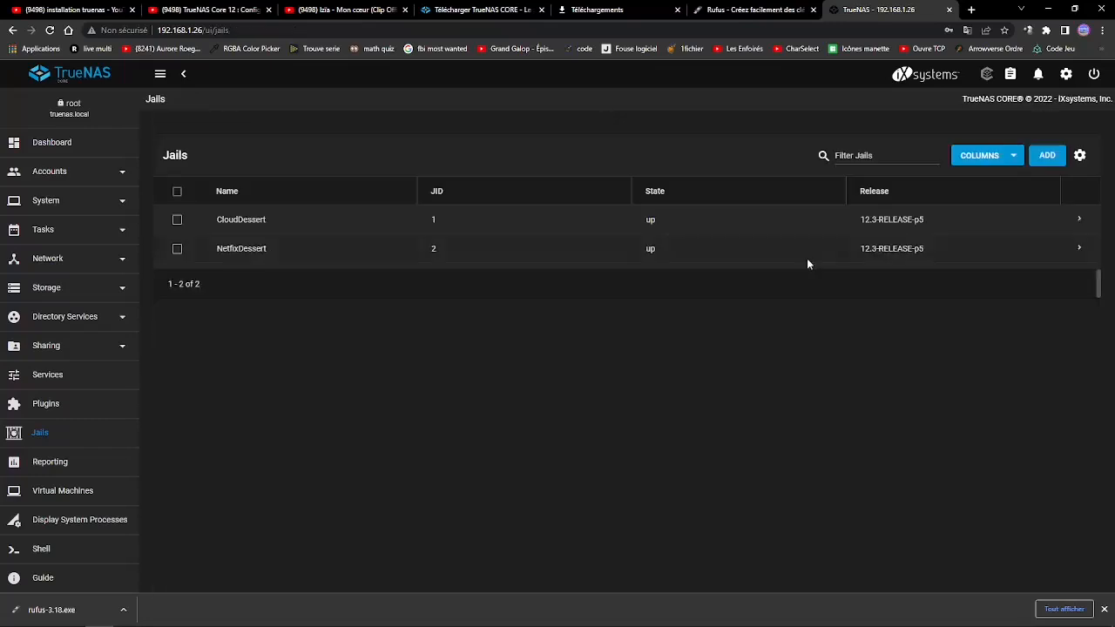
Show the NetfixDessert jail's details and return to the Plugins page
click(1080, 250)
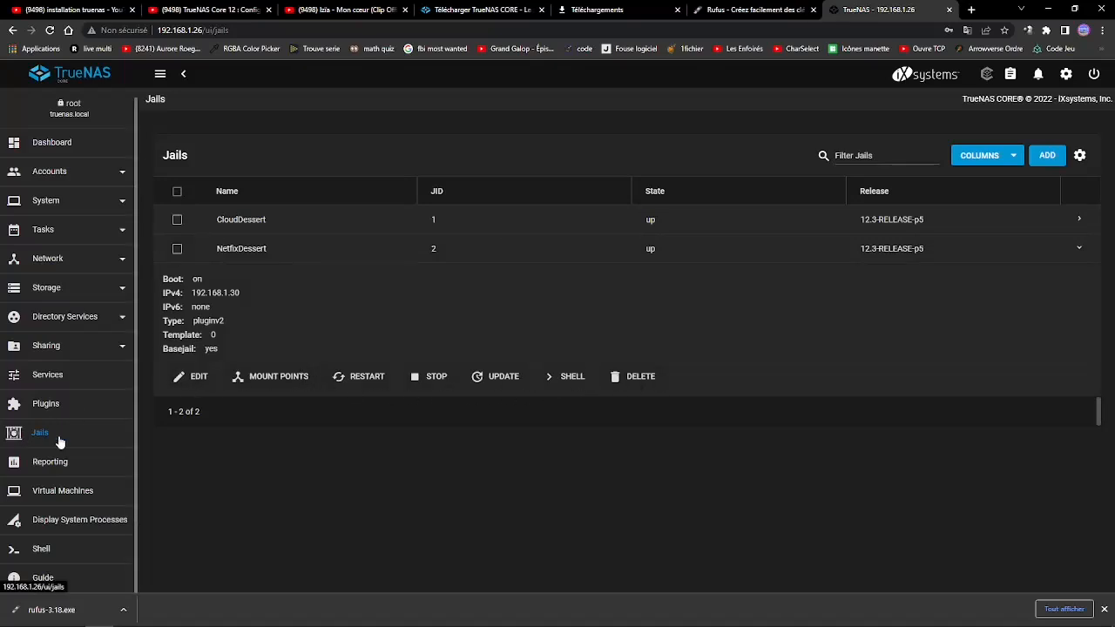
click(46, 404)
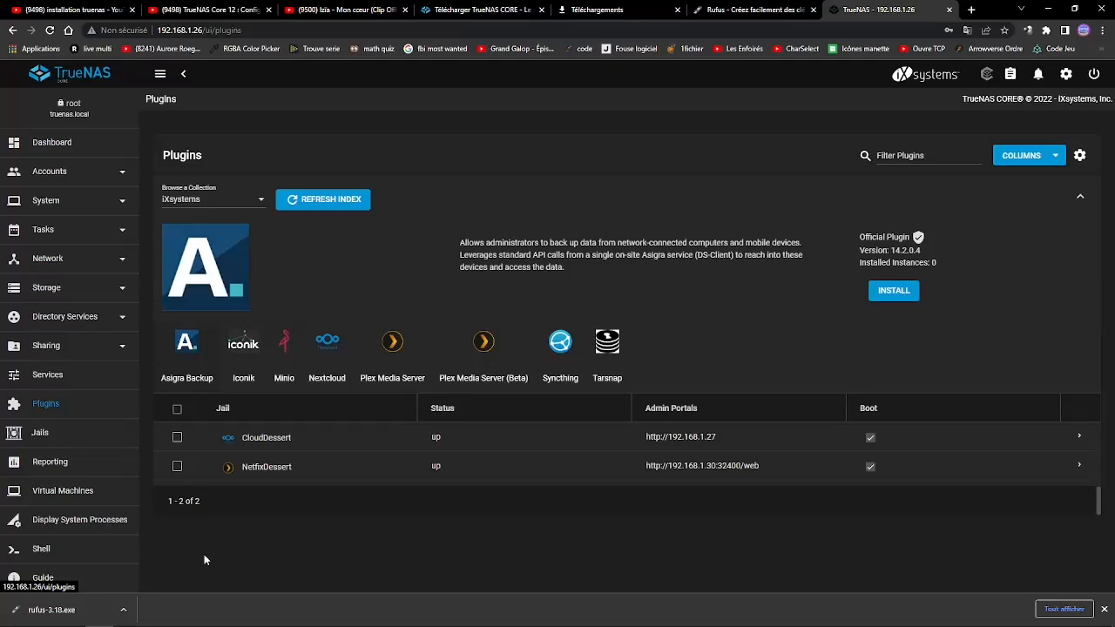
mouse_move(157, 619)
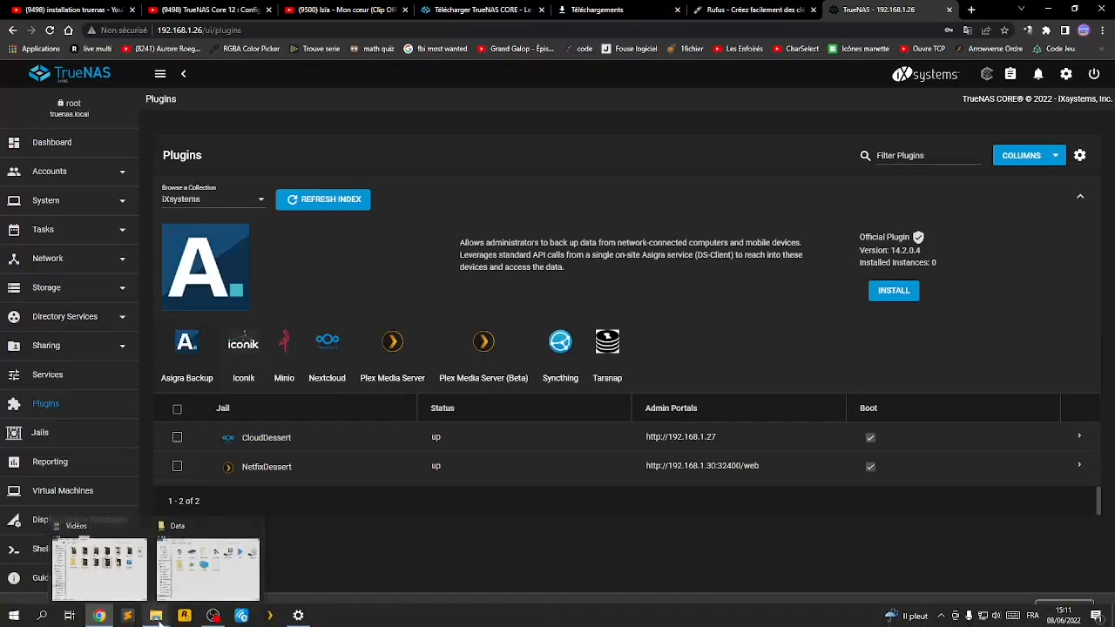
click(214, 616)
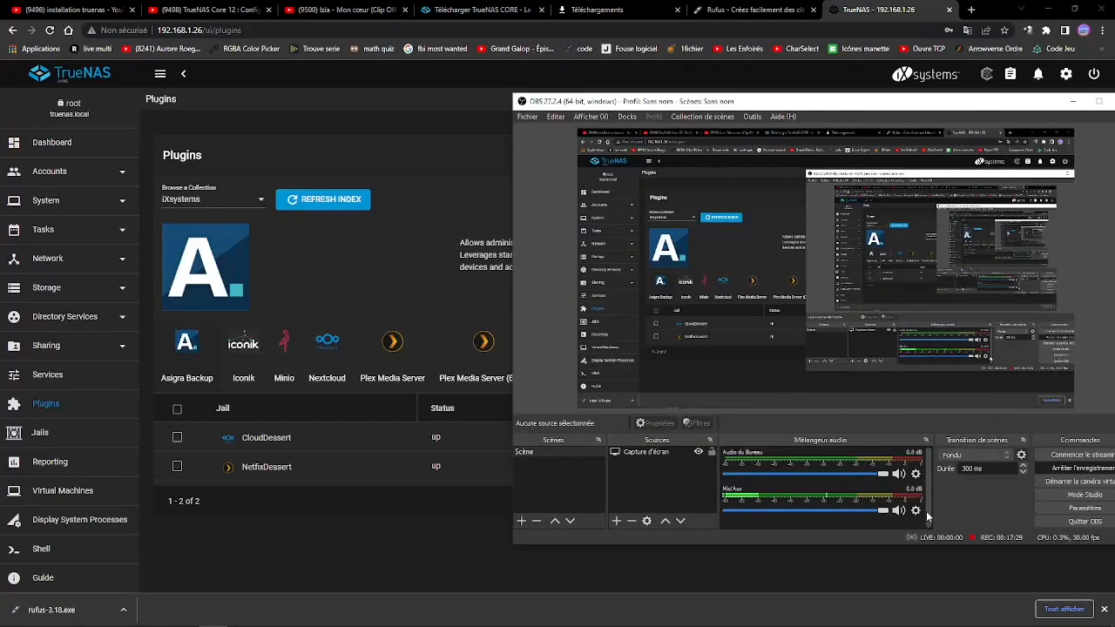